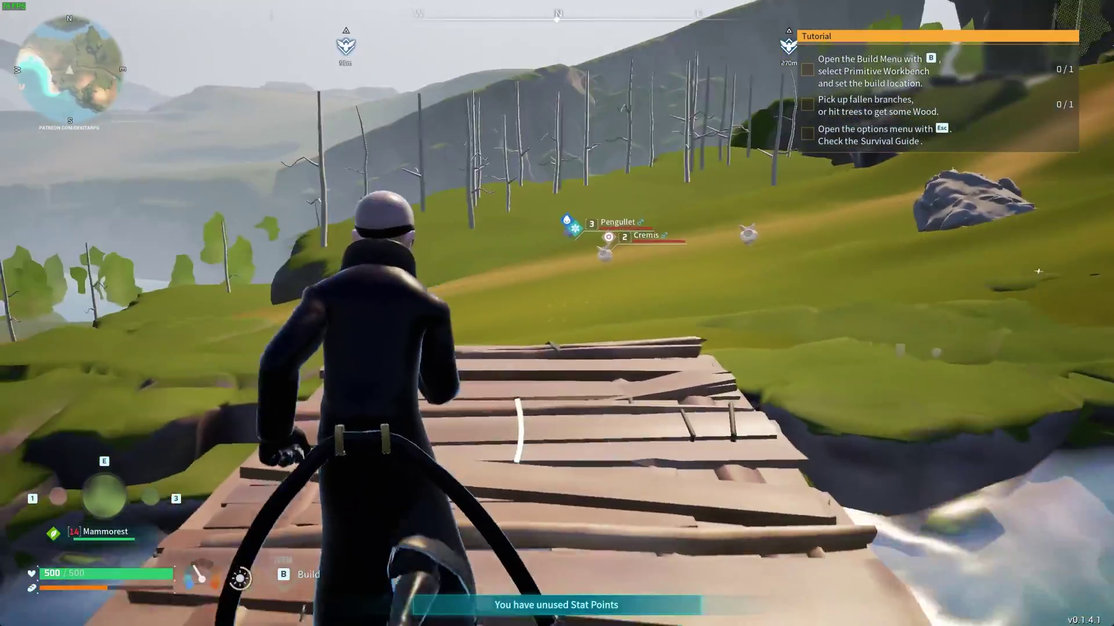
key("shift+w")
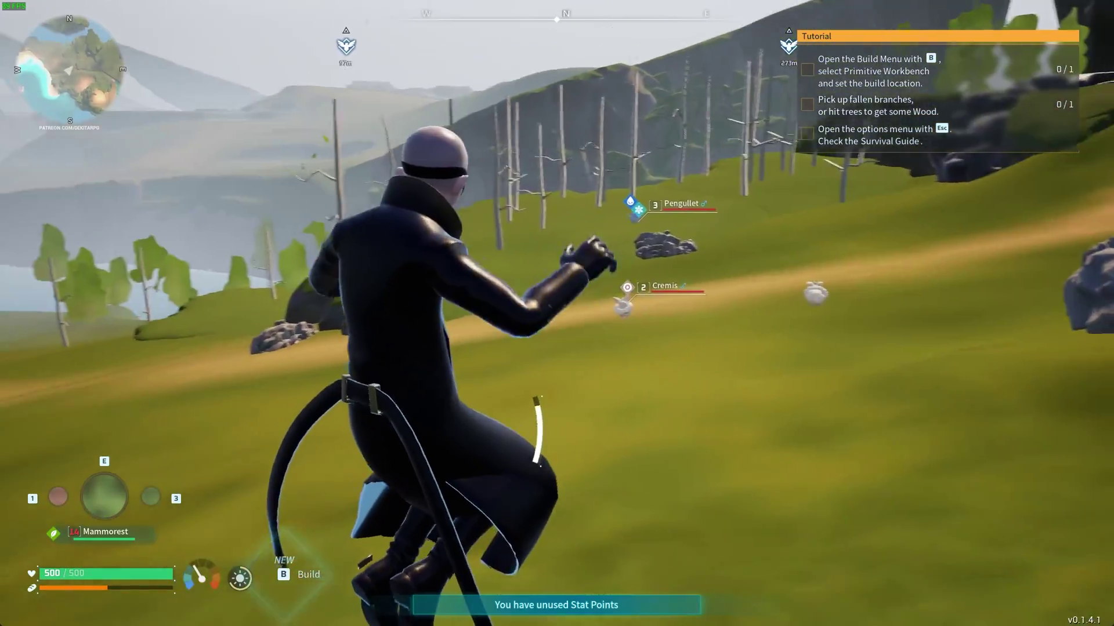
key("w")
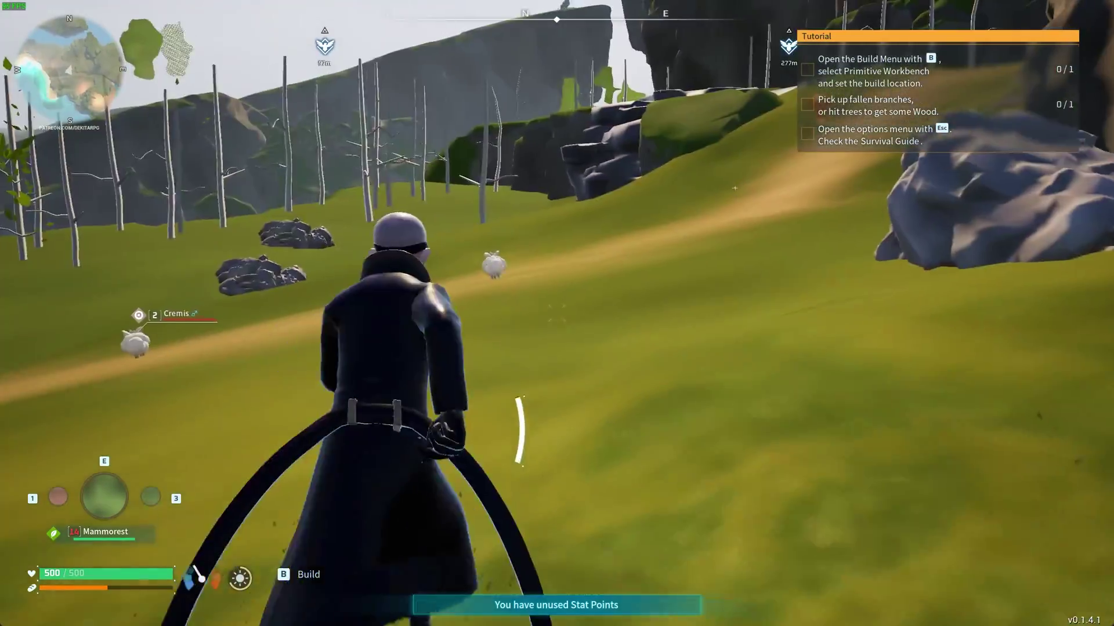
key("w")
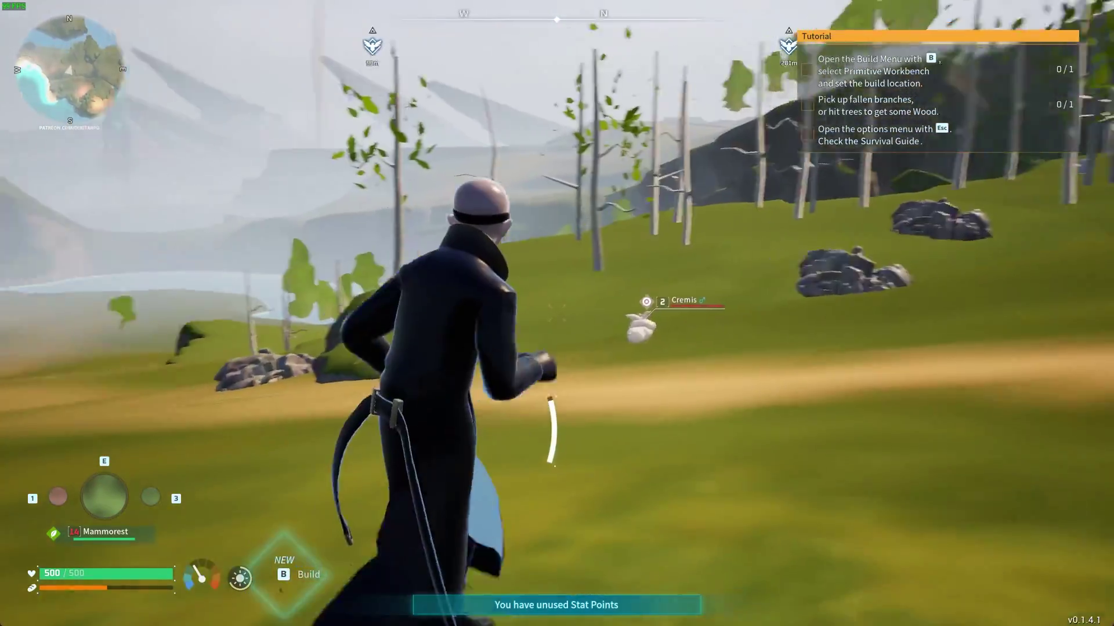
key("shift+w")
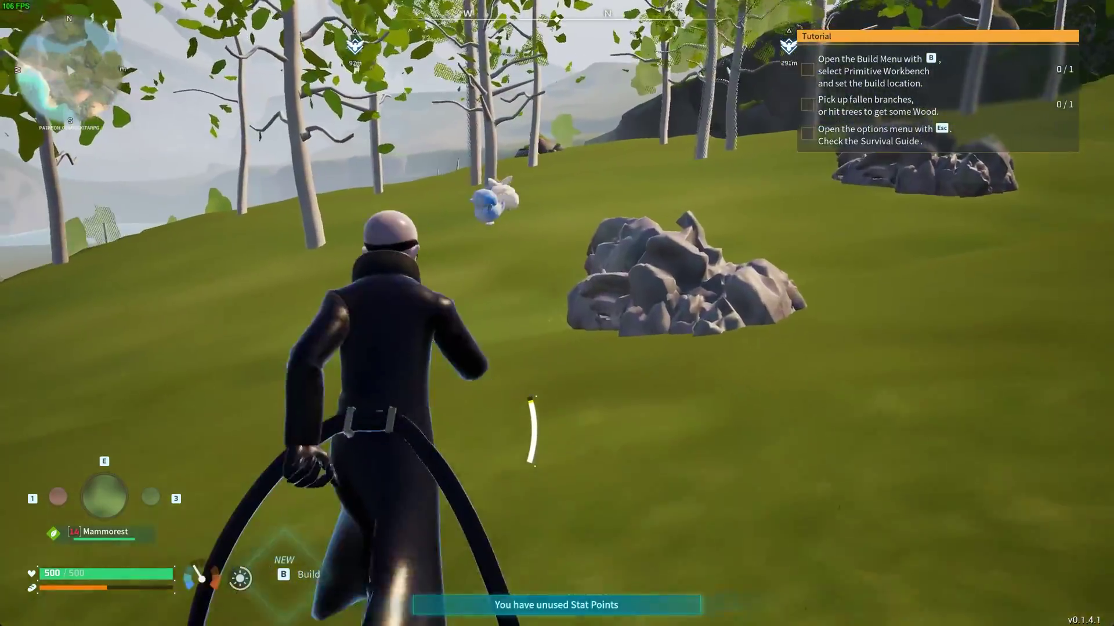
key("shift+w")
key("e")
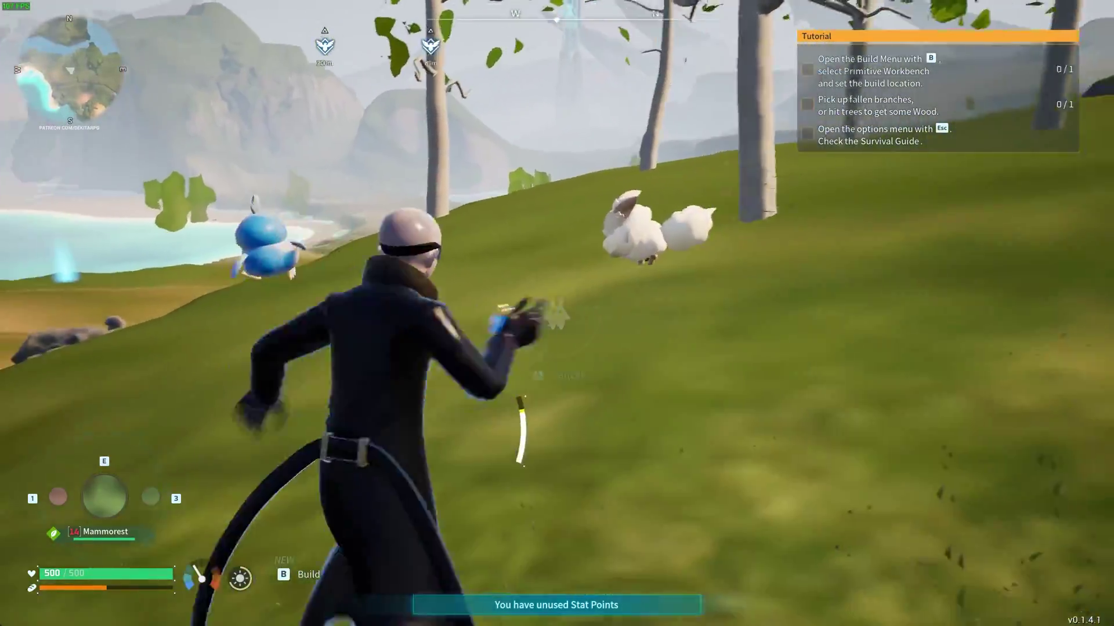
key("s")
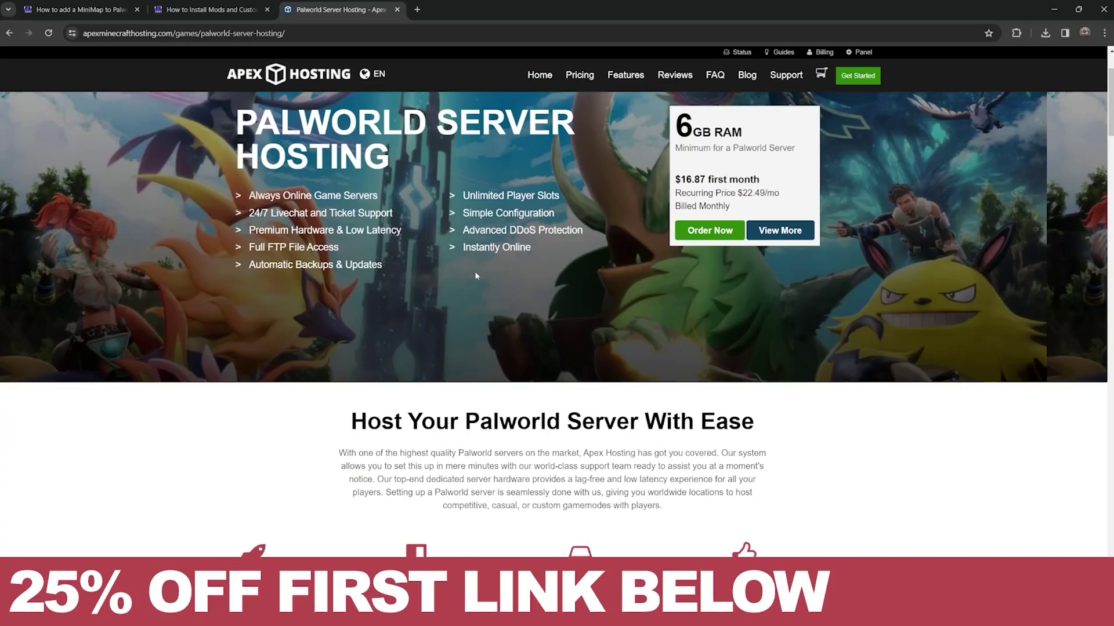
Look over the Palworld server hosting page on Apex Hosting, including its feature list and pricing
scroll(477, 269, "down", 3)
scroll(479, 268, "up", 4)
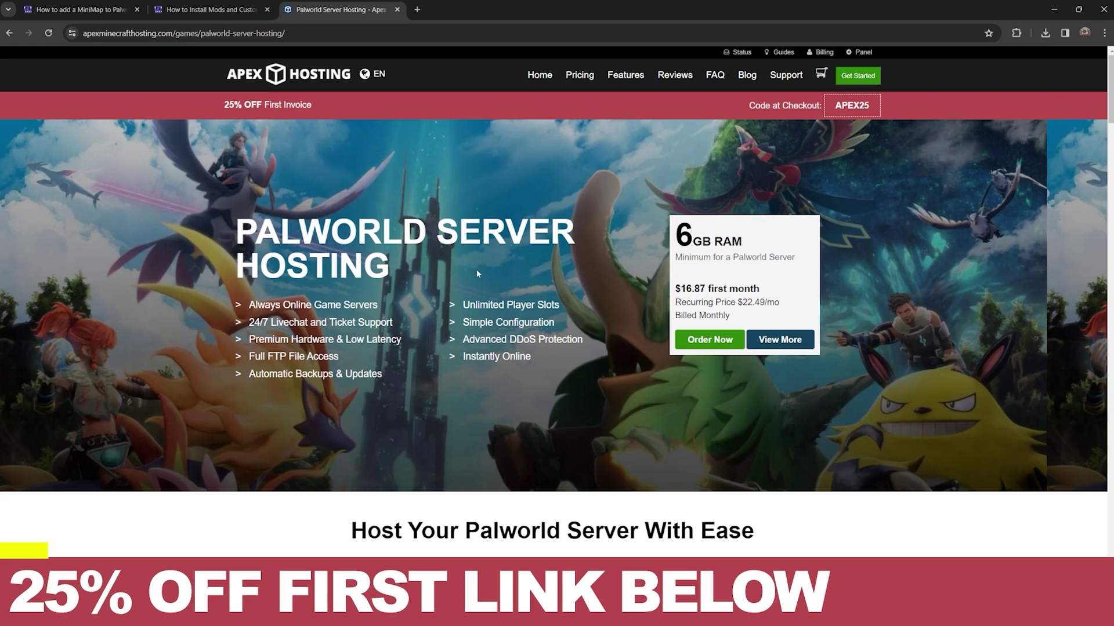
scroll(478, 278, "down", 2)
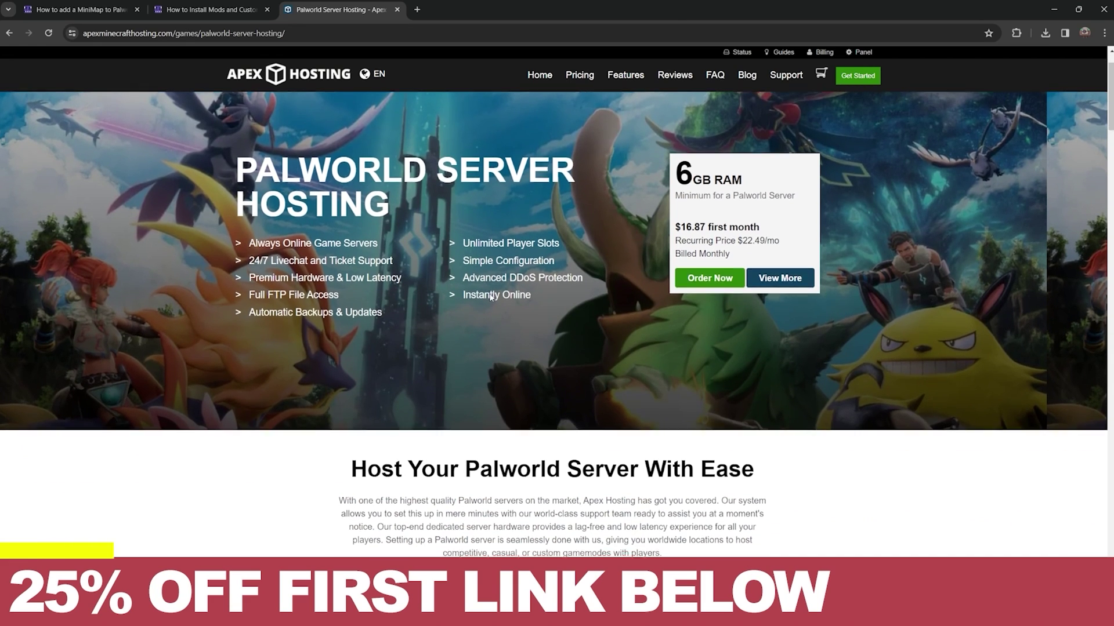
scroll(485, 299, "up", 2)
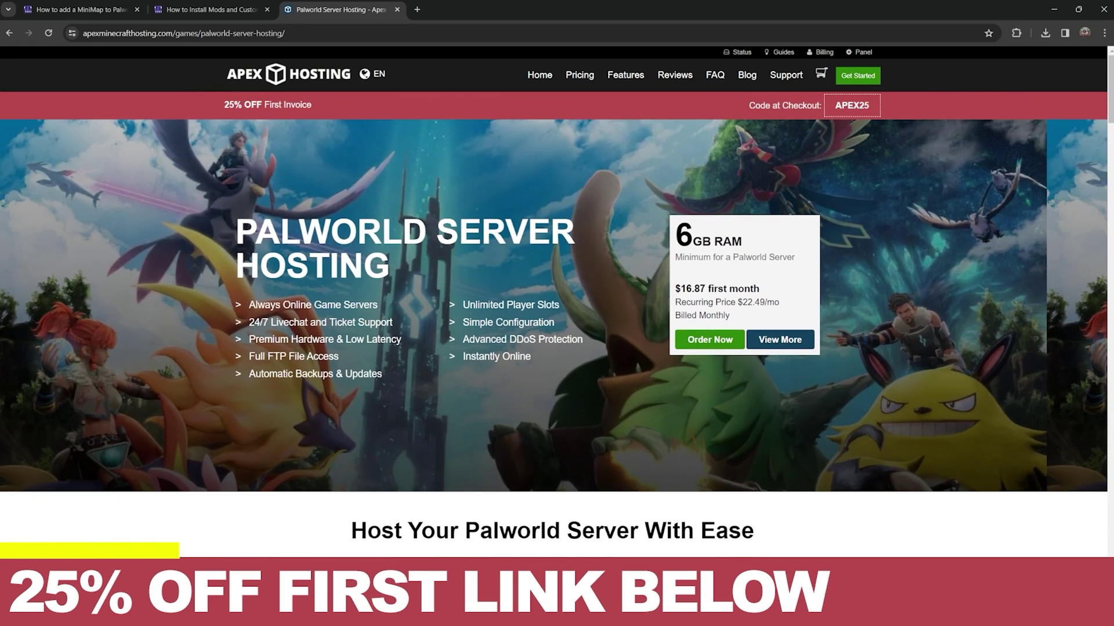
scroll(490, 299, "down", 1)
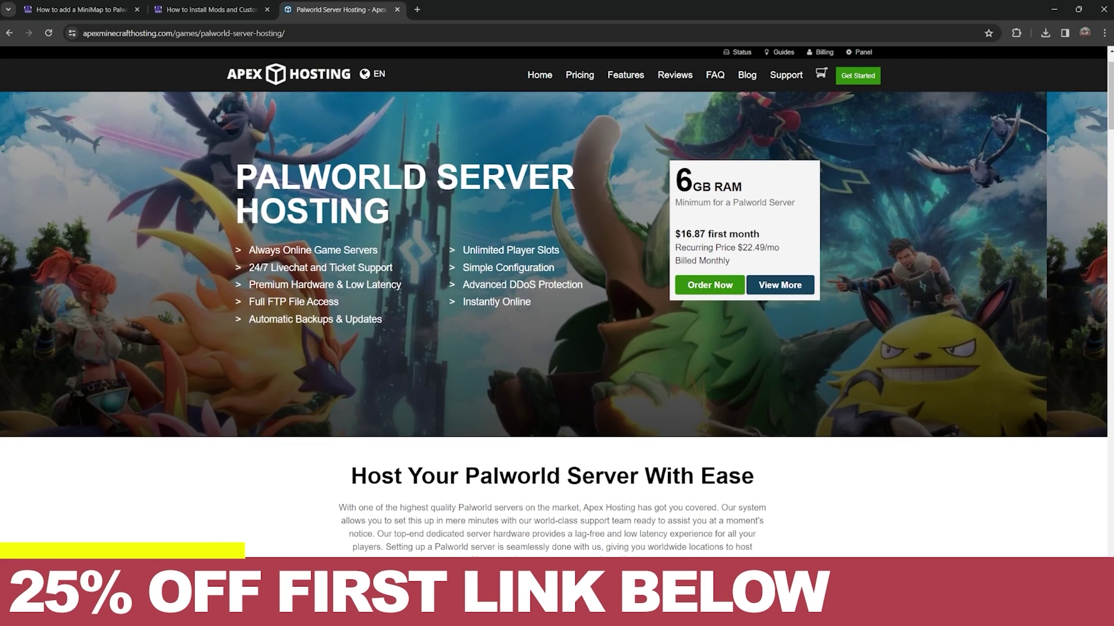
left_click_drag(256, 250, 462, 302)
left_click(518, 302)
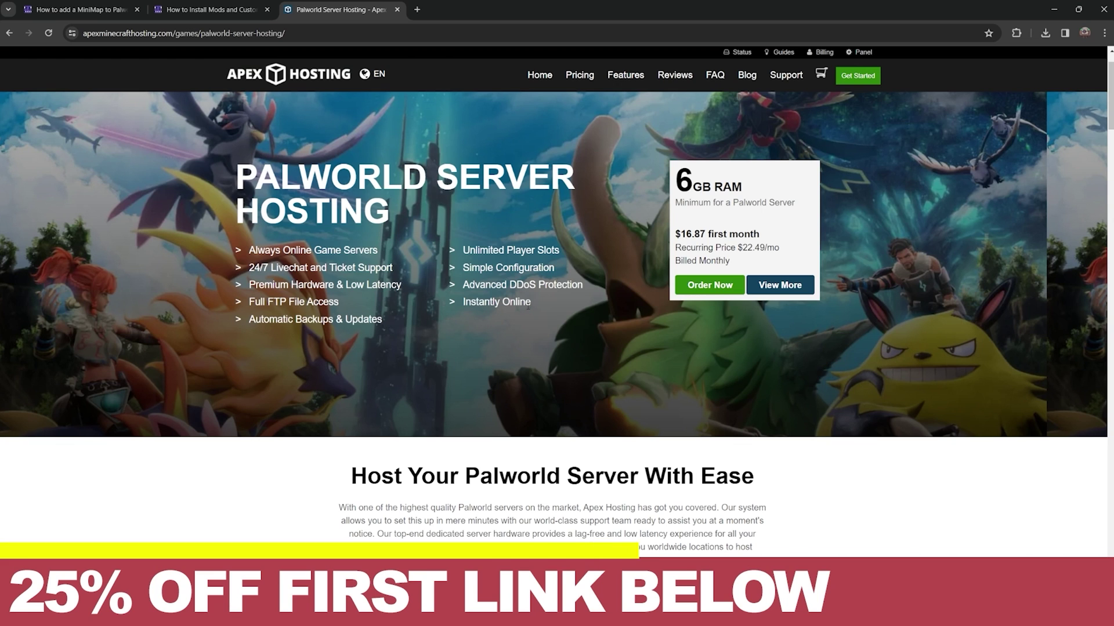
scroll(543, 308, "down", 3)
scroll(519, 298, "up", 3)
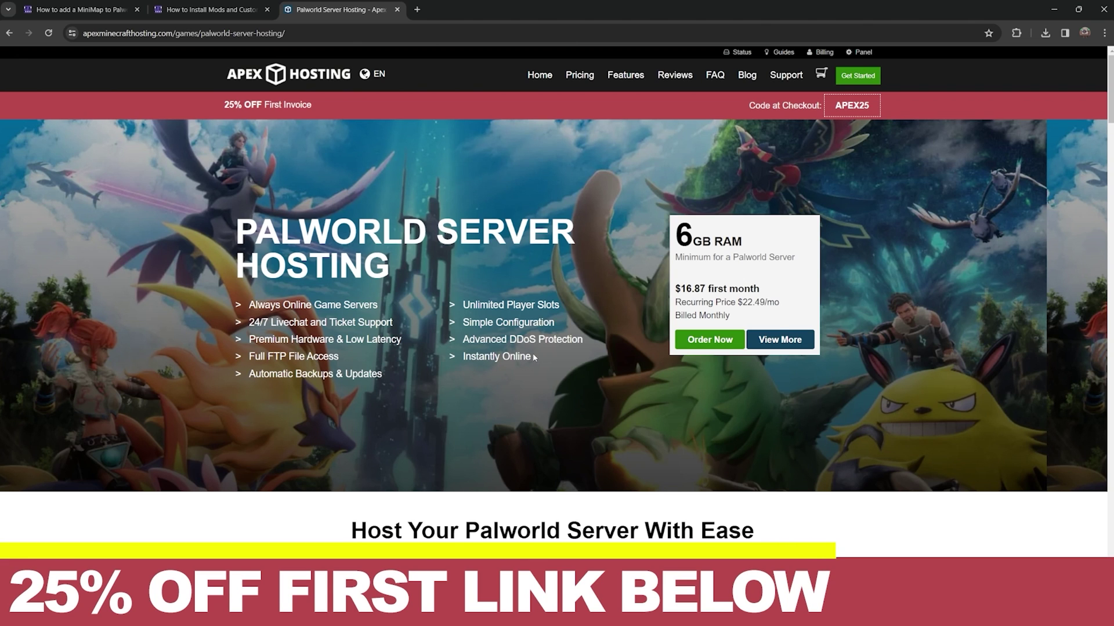
scroll(535, 356, "down", 2)
scroll(538, 354, "up", 2)
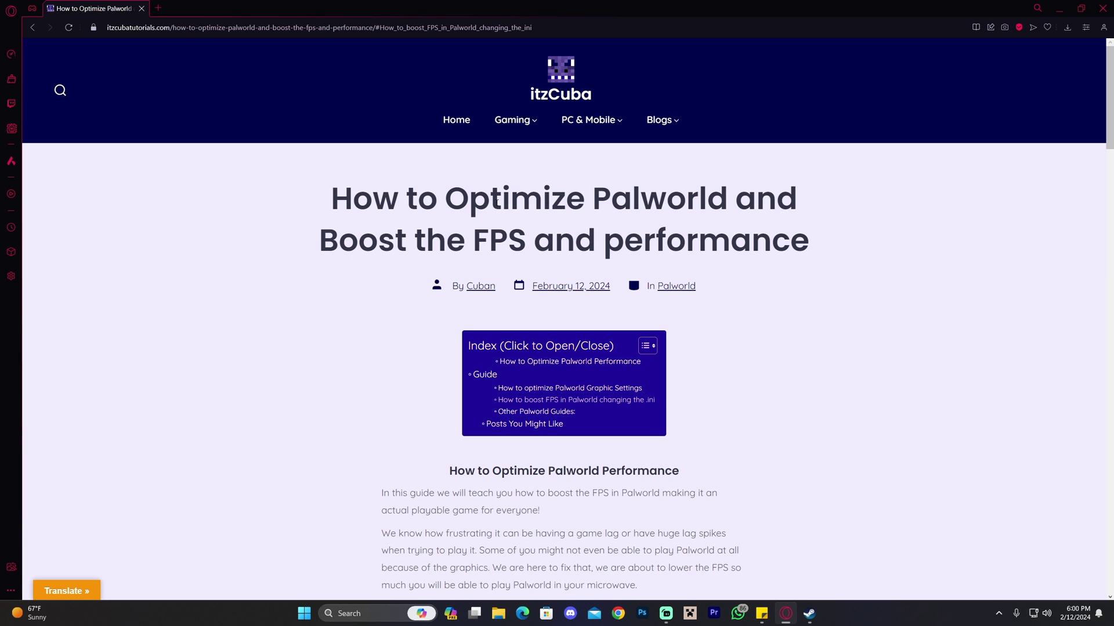
Read through the Palworld optimization guide, covering its index, the recommended graphic settings and the .ini FPS boost instructions
scroll(755, 307, "down", 15)
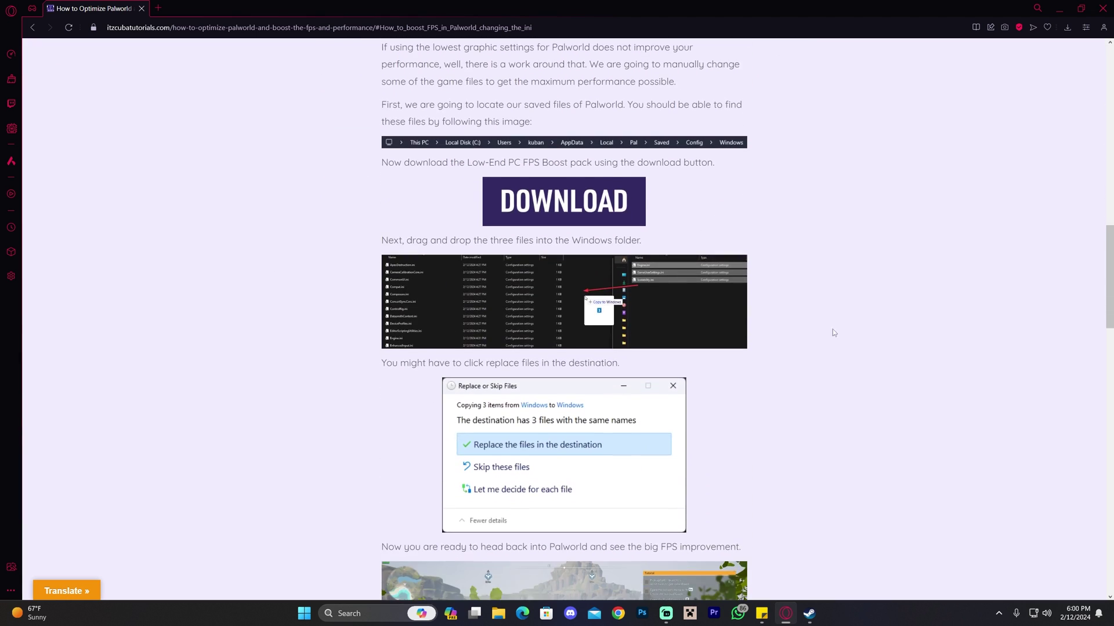
scroll(833, 330, "up", 8)
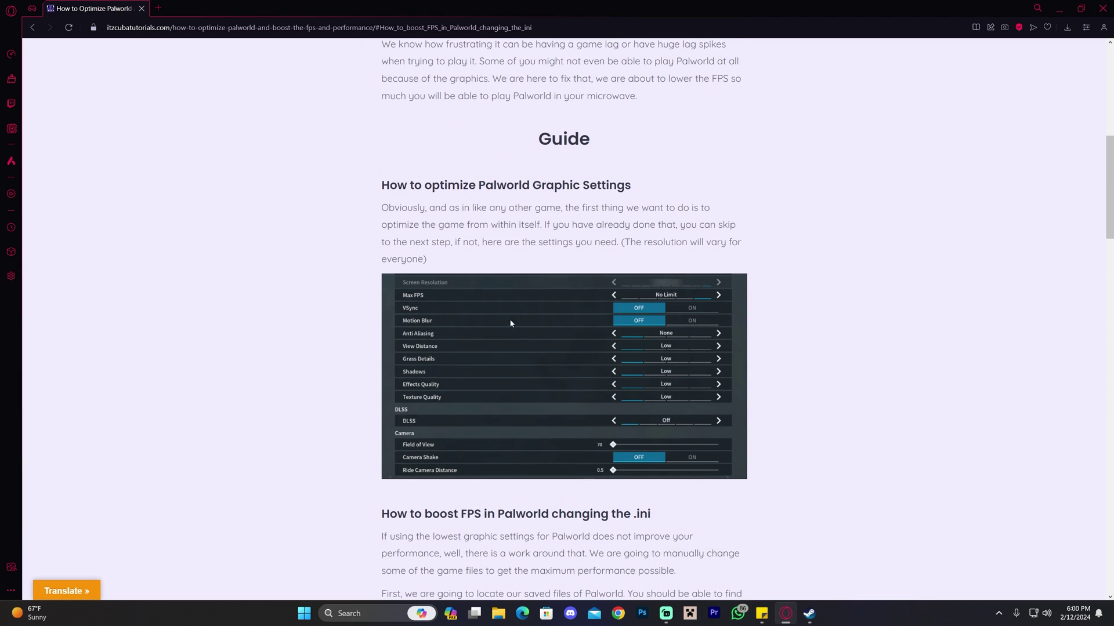
scroll(631, 224, "down", 2)
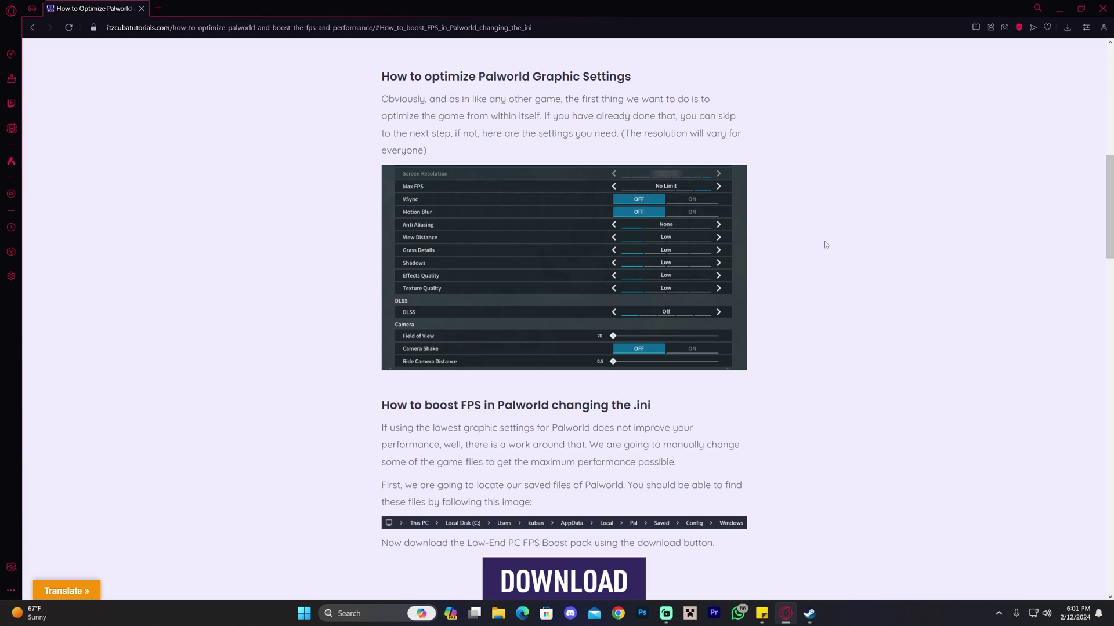
scroll(826, 245, "up", 10)
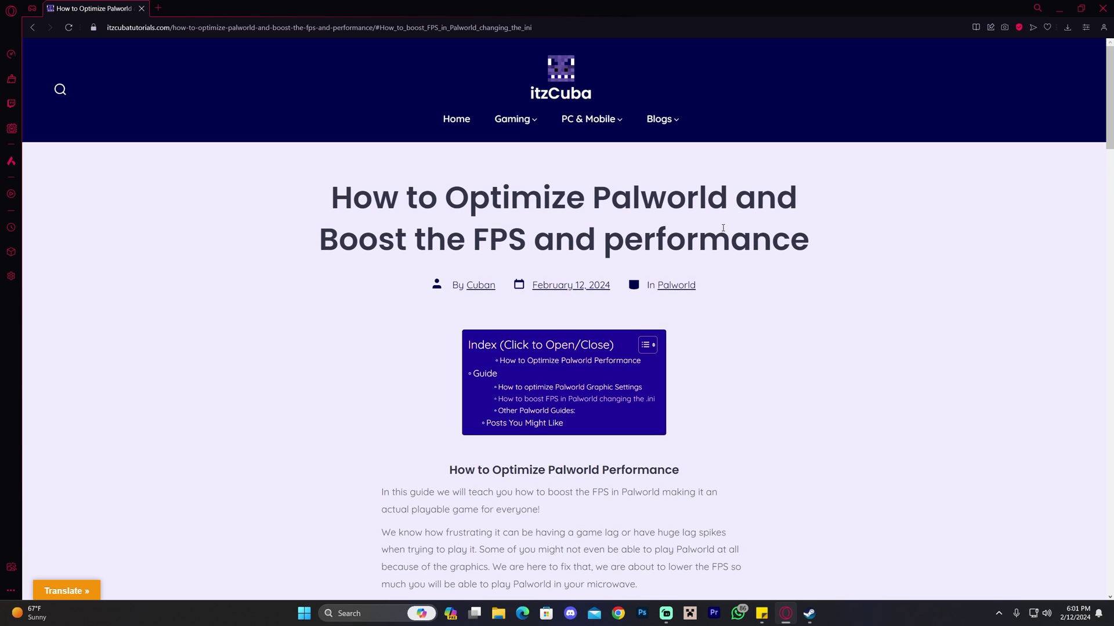
scroll(739, 217, "down", 2)
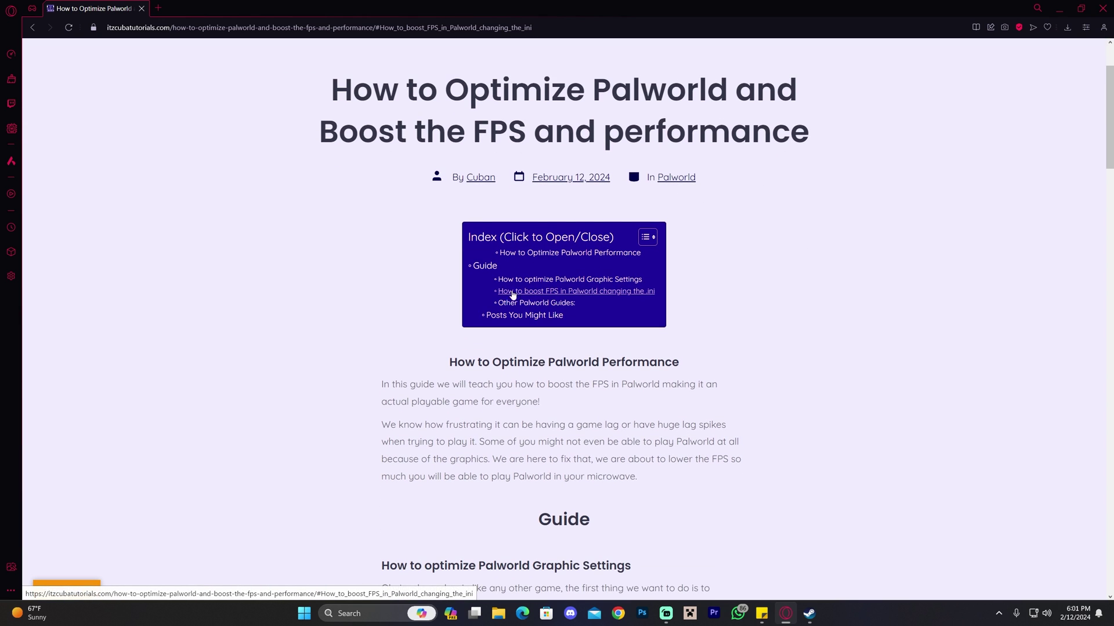
left_click(645, 297)
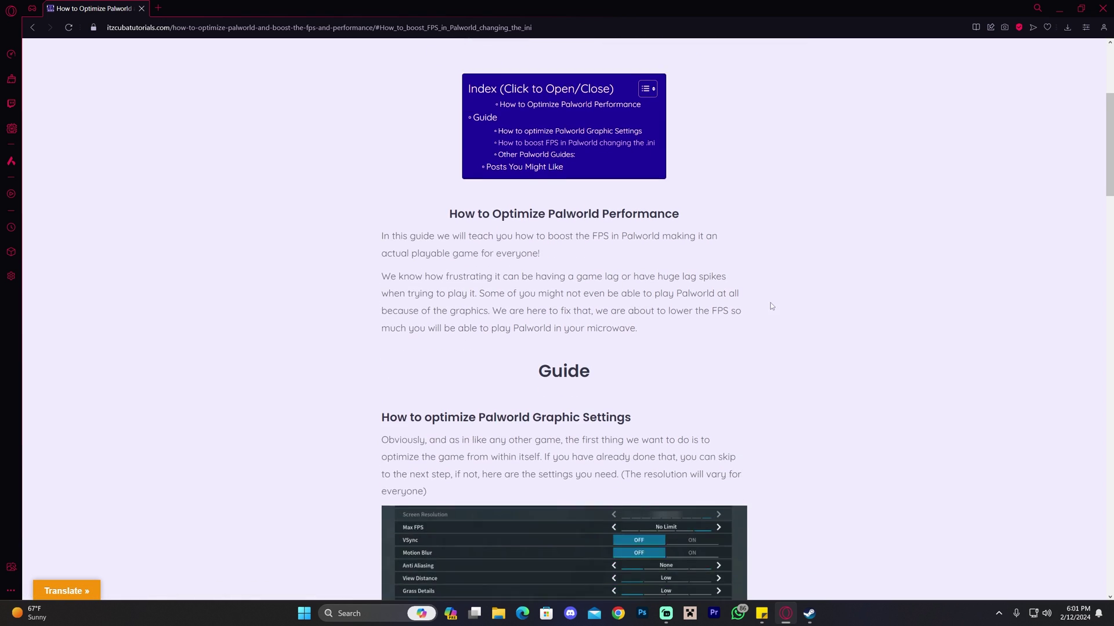
scroll(765, 295, "up", 9)
scroll(830, 297, "down", 10)
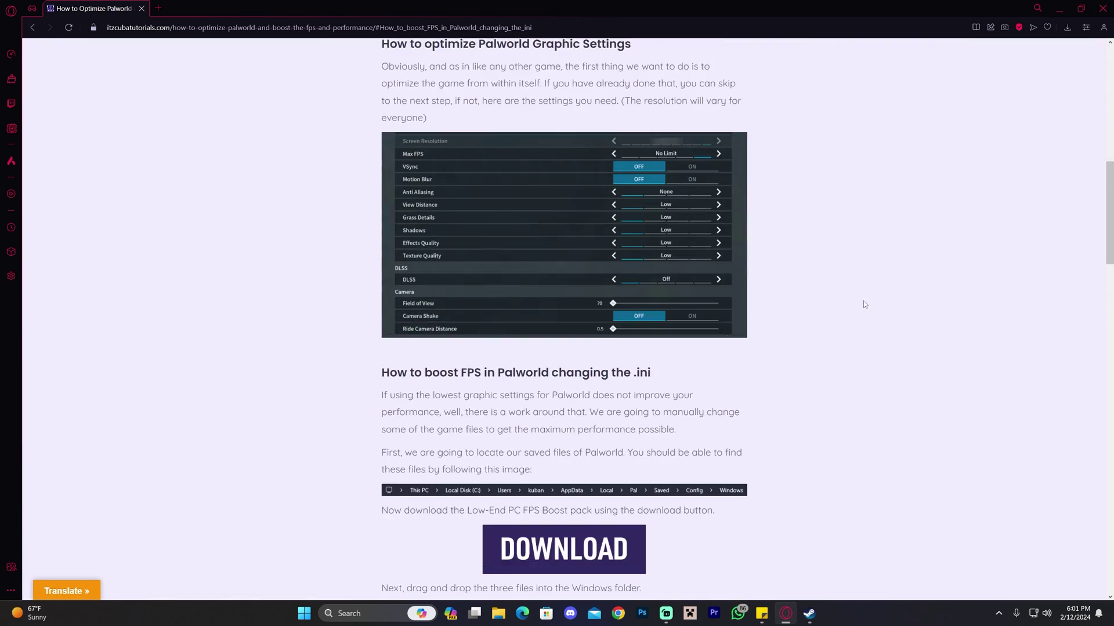
scroll(360, 146, "up", 1)
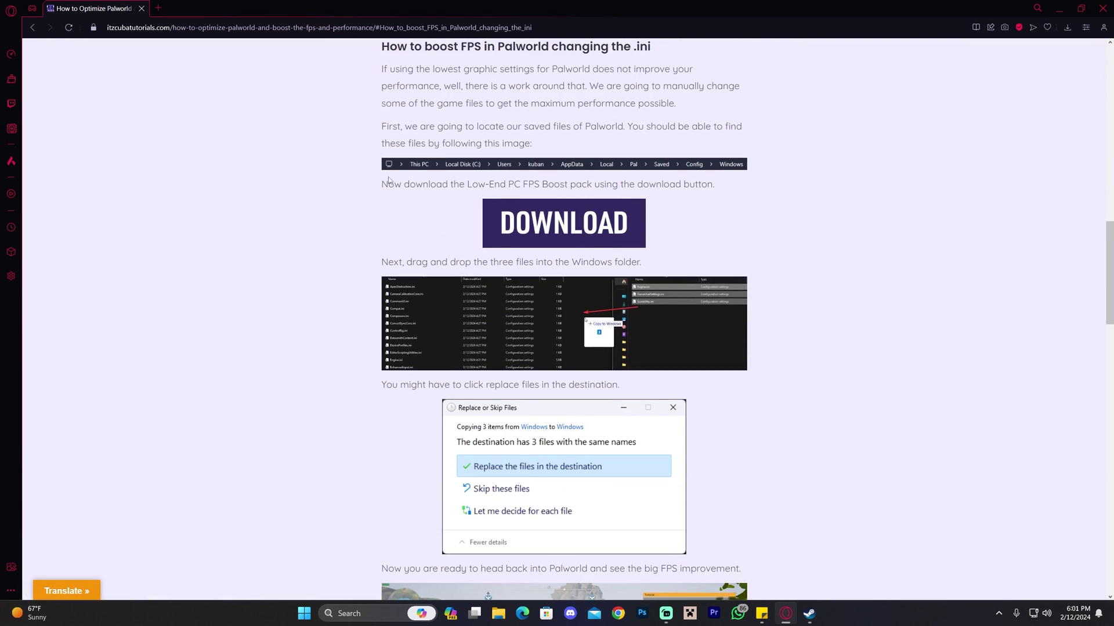
Open the guide's Low-End PC FPS Boost pack download and download everything in the Palworld Boost Pack folder
left_click_drag(400, 184, 649, 185)
left_click(765, 196)
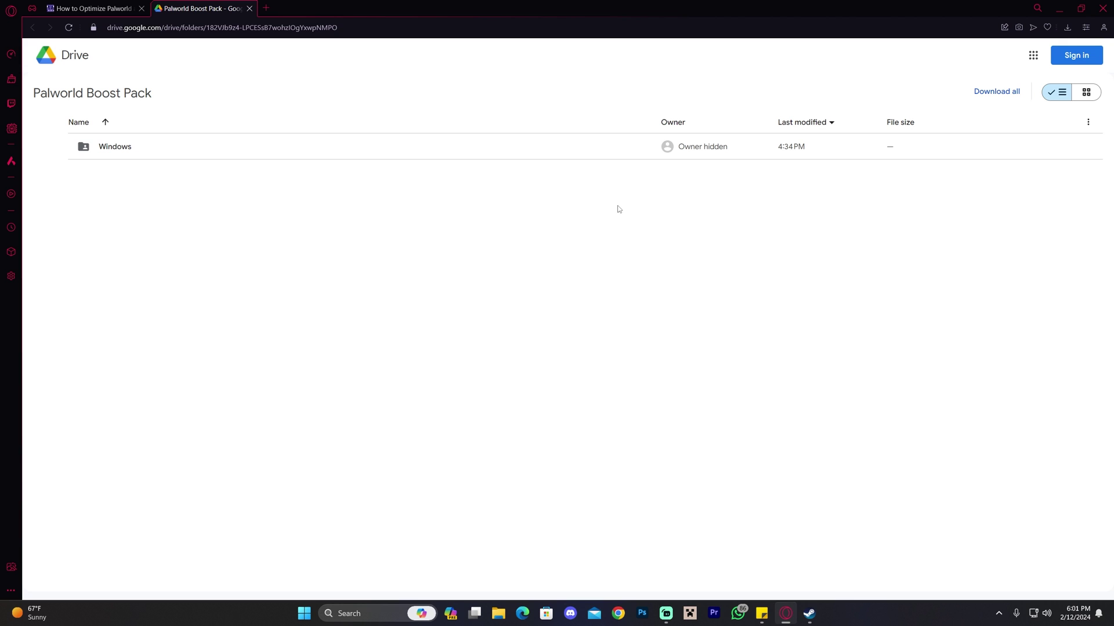
left_click(952, 150)
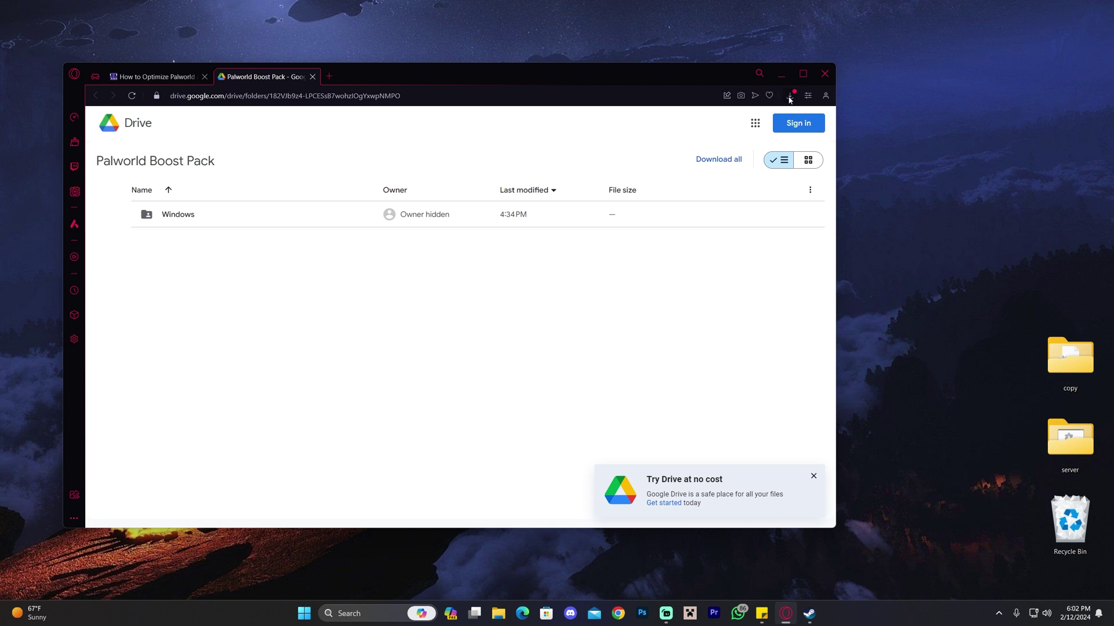
Place the downloaded Windows-20240213T000126Z-001.zip on the desktop and minimize the browser
left_click(789, 97)
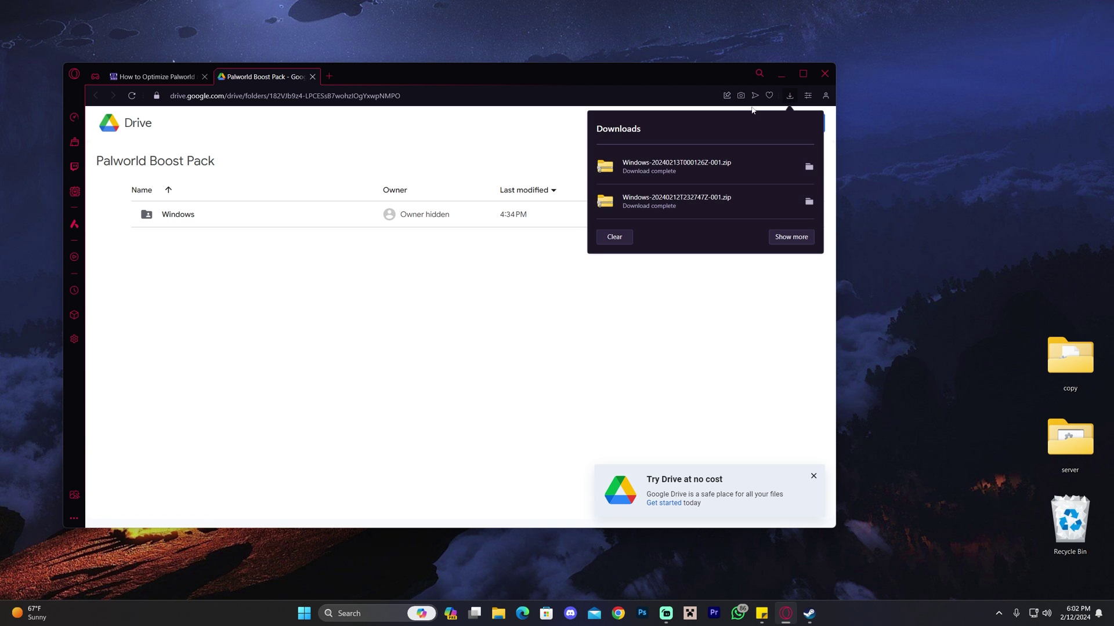
left_click_drag(748, 166, 696, 207)
left_click(789, 99)
left_click(779, 76)
Delete the other Windows zip from the desktop and move Windows-20240213T000126Z-001.zip near the desktop's centre
left_click_drag(607, 142, 581, 210)
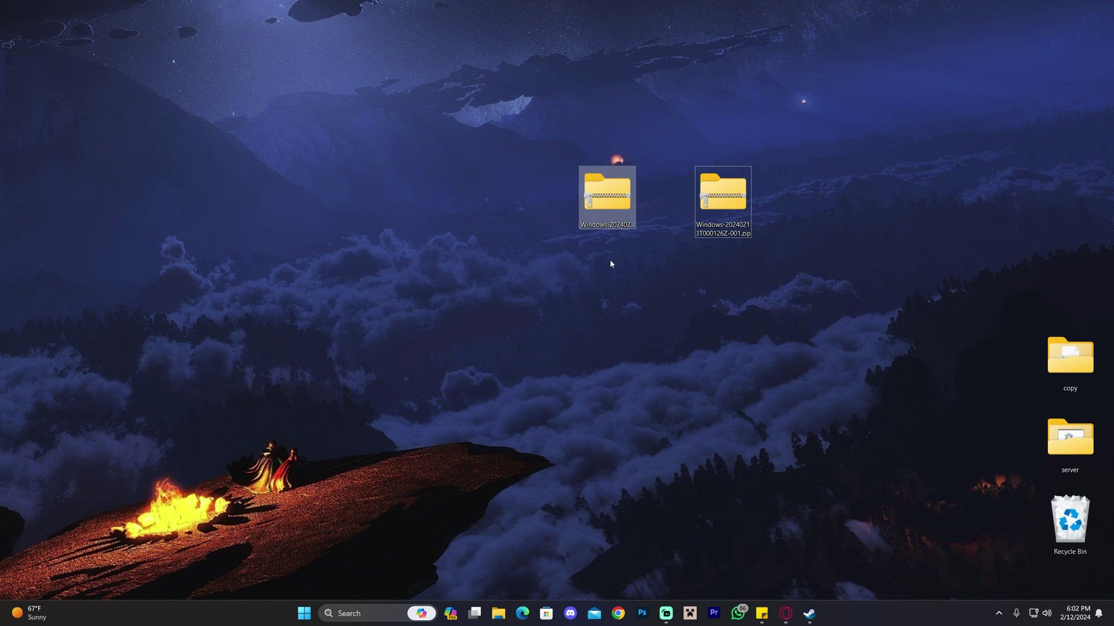
key("Delete")
left_click_drag(726, 184, 550, 274)
left_click(695, 190)
right_click(658, 191)
left_click(696, 259)
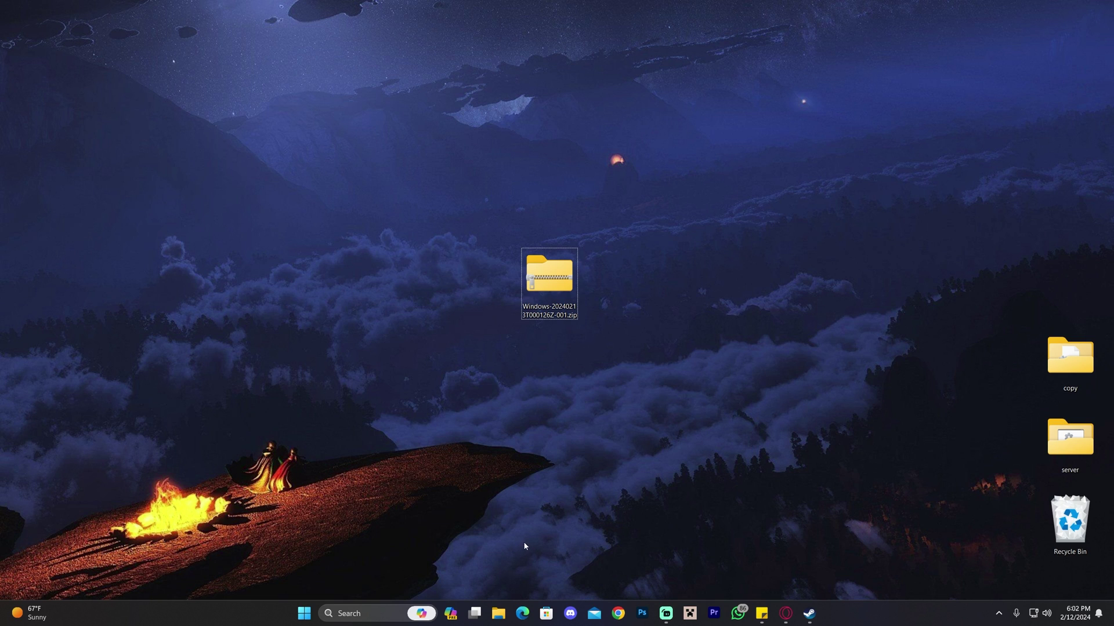
Open File Explorer and go to the user's profile folder inside Users on Local Disk (C:)
key("super+e")
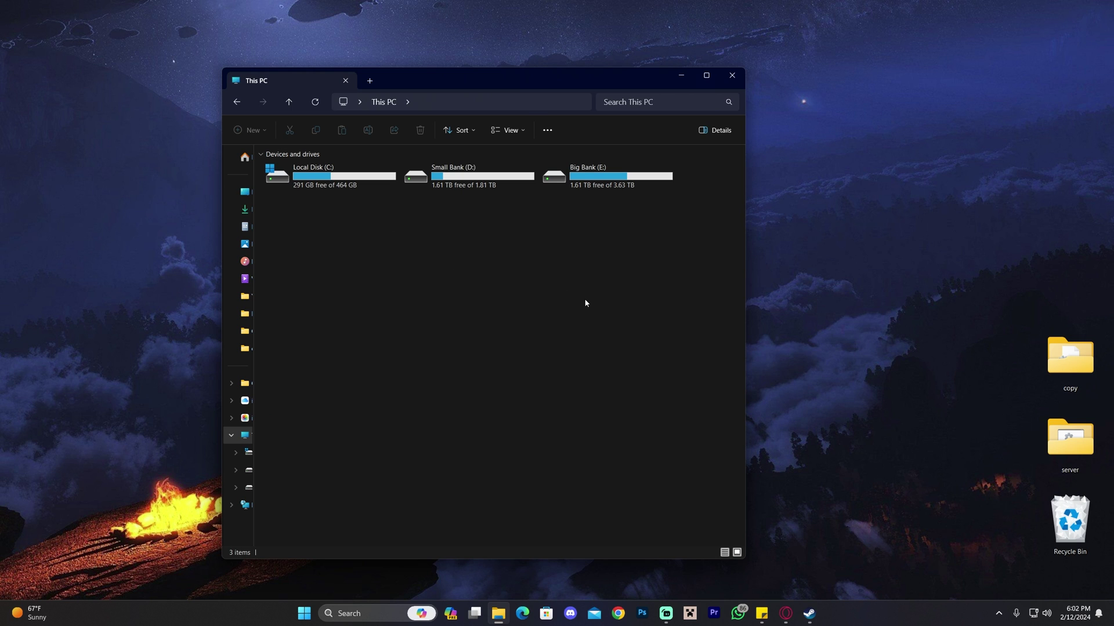
double_click(333, 174)
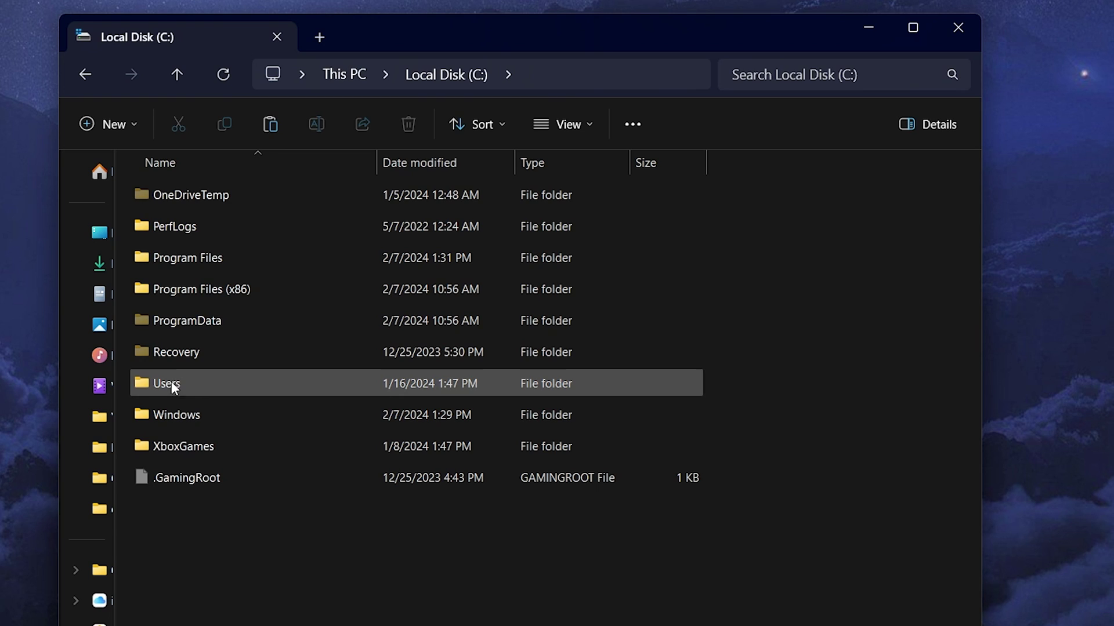
double_click(193, 383)
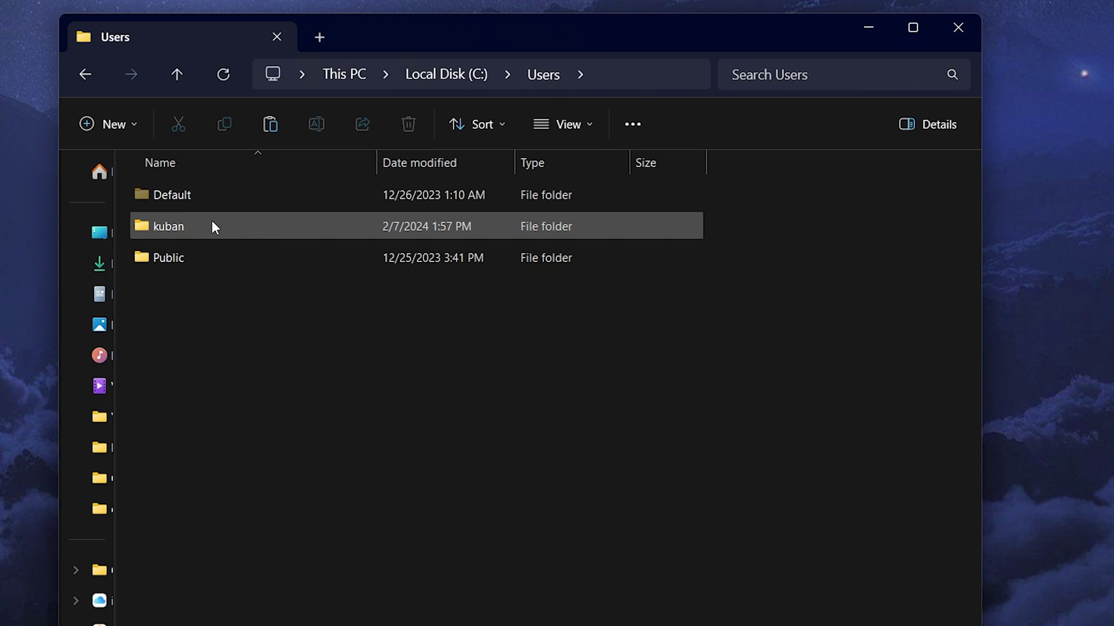
left_click(168, 226)
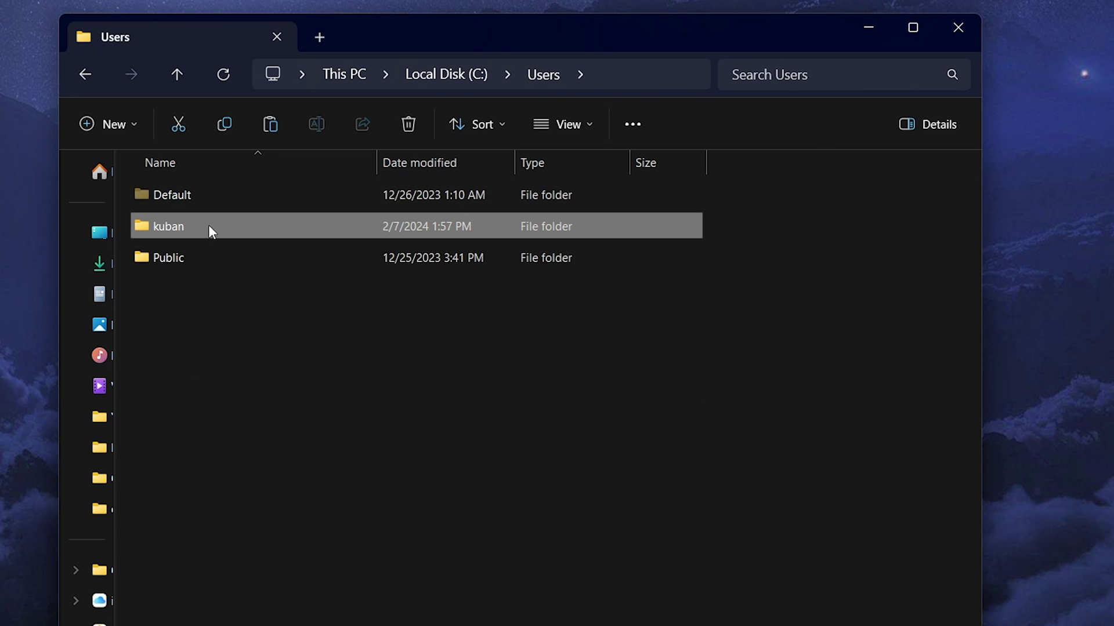
double_click(207, 227)
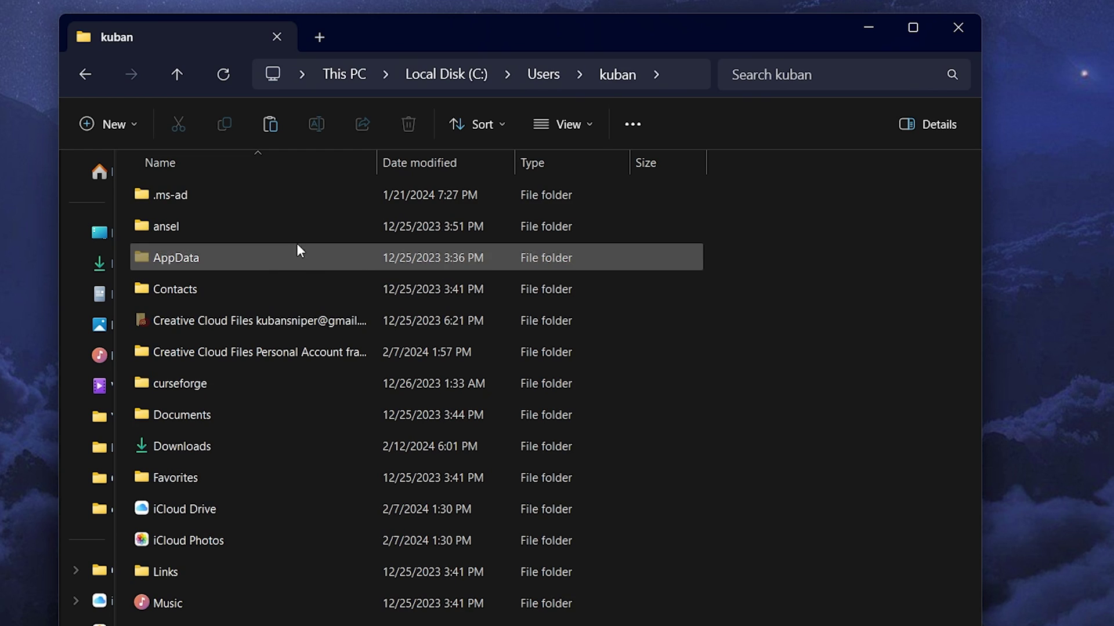
Check the File Explorer view option for showing hidden items, which governs whether the AppData folder is listed
left_click(180, 256)
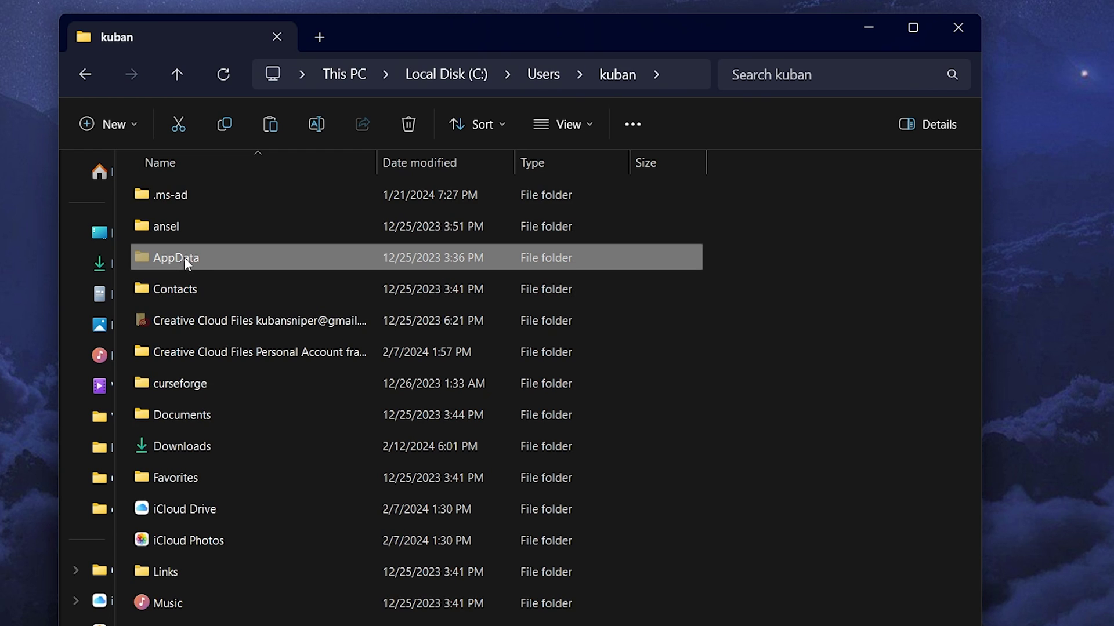
left_click(568, 123)
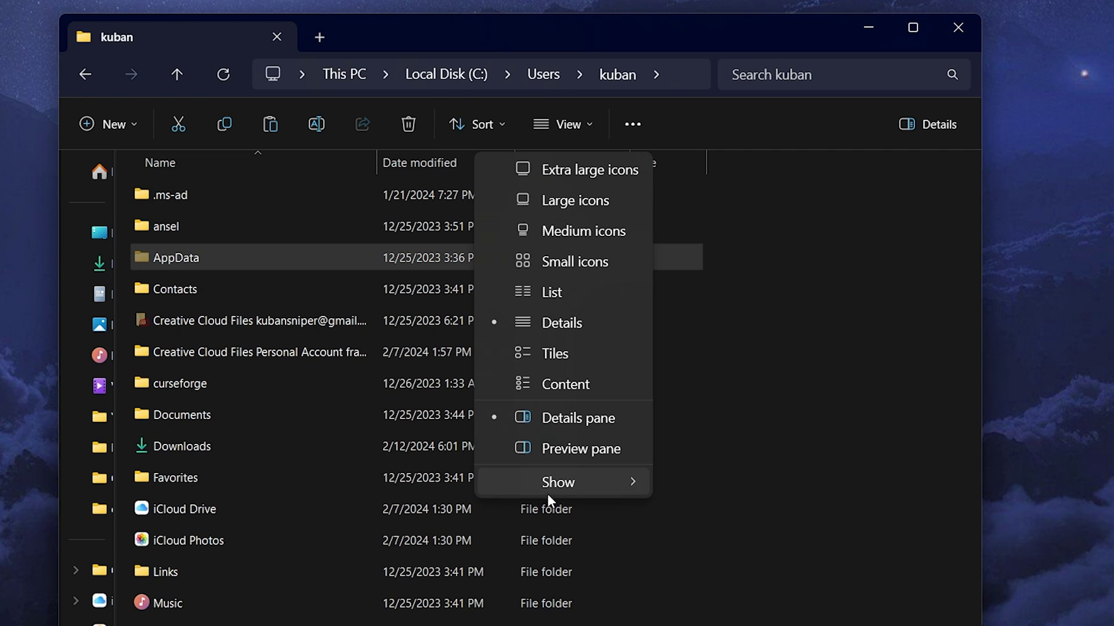
mouse_move(606, 489)
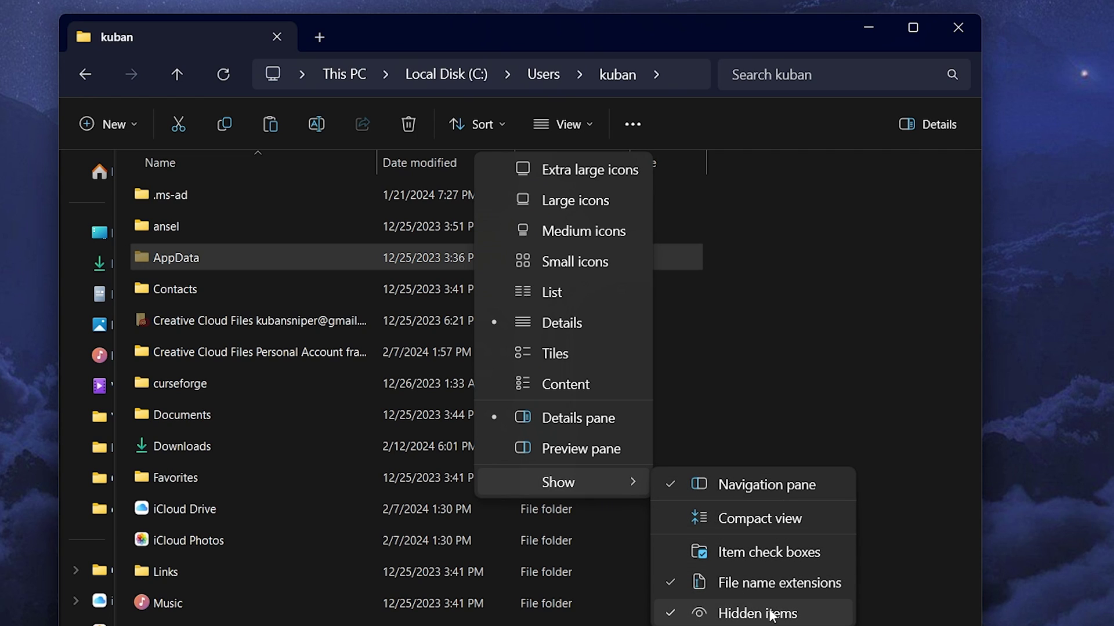
left_click(742, 613)
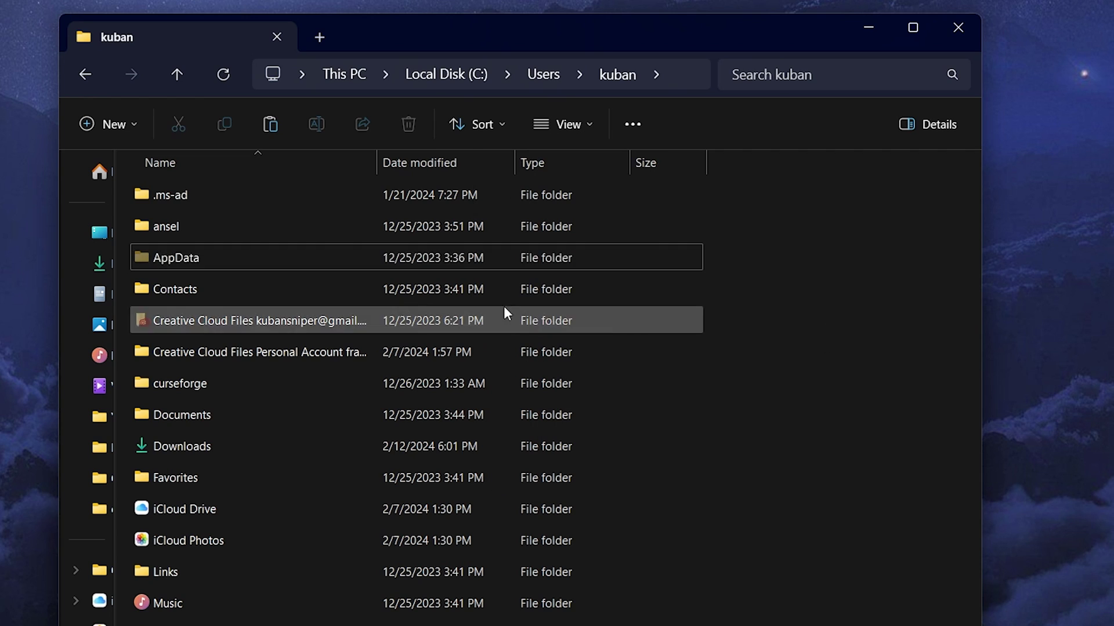
Open the Pal folder inside the user's AppData\Local folder
double_click(196, 256)
left_click(180, 198)
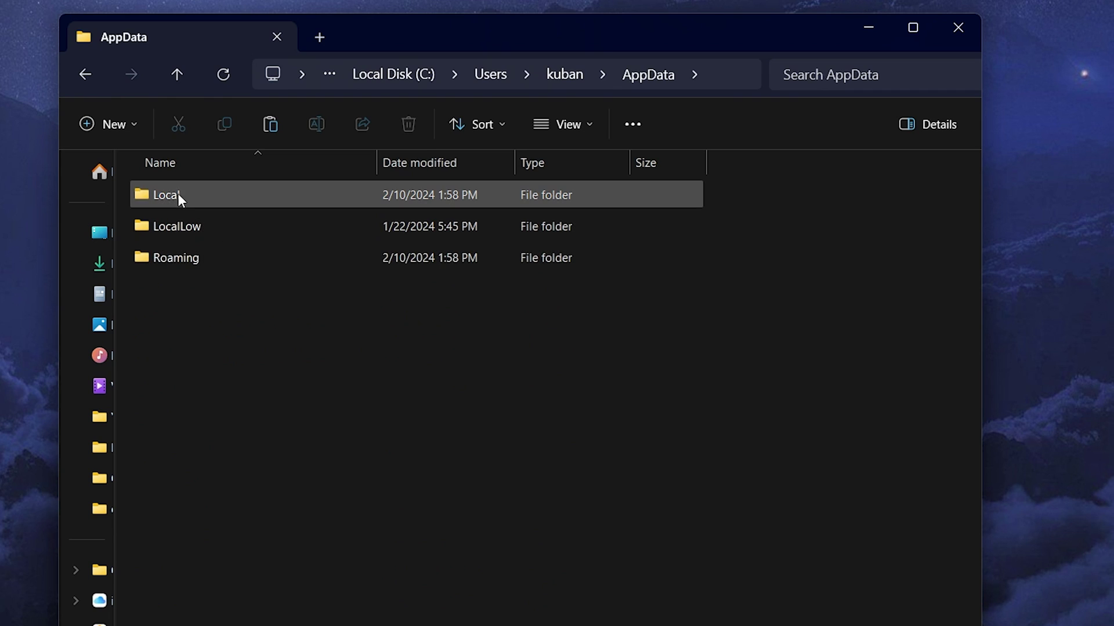
double_click(176, 194)
scroll(276, 349, "down", 6)
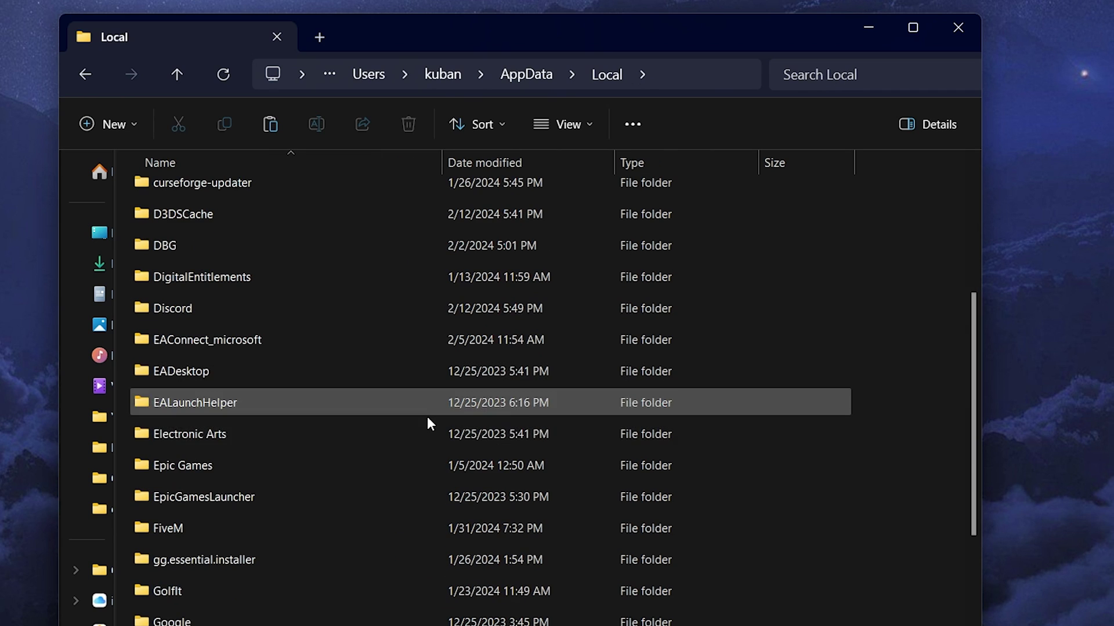
scroll(728, 401, "down", 5)
scroll(854, 261, "up", 12)
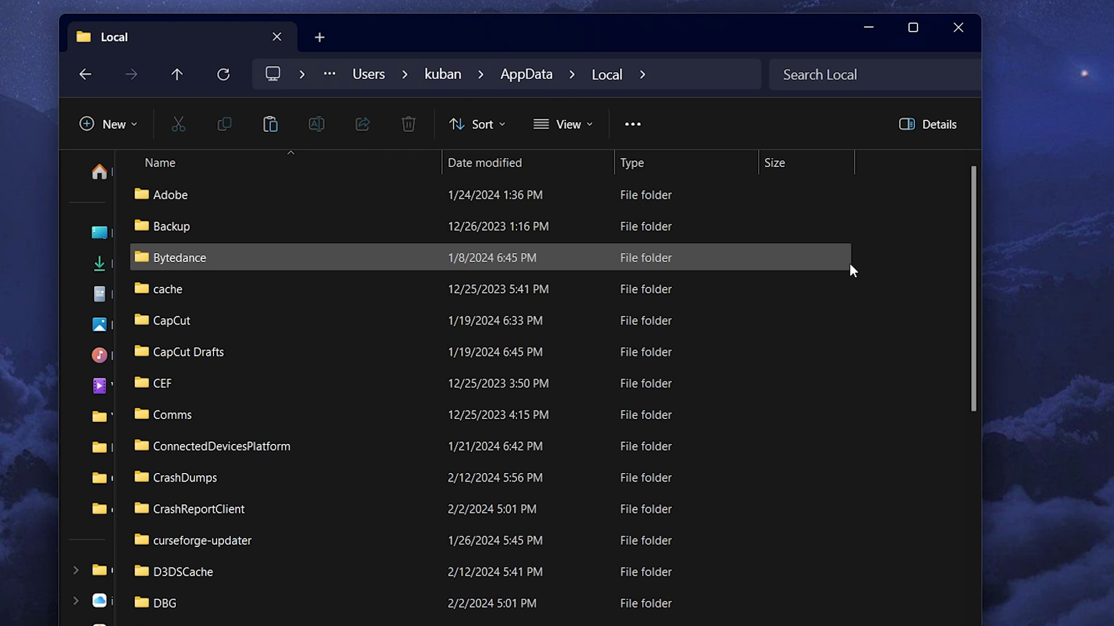
type("pr")
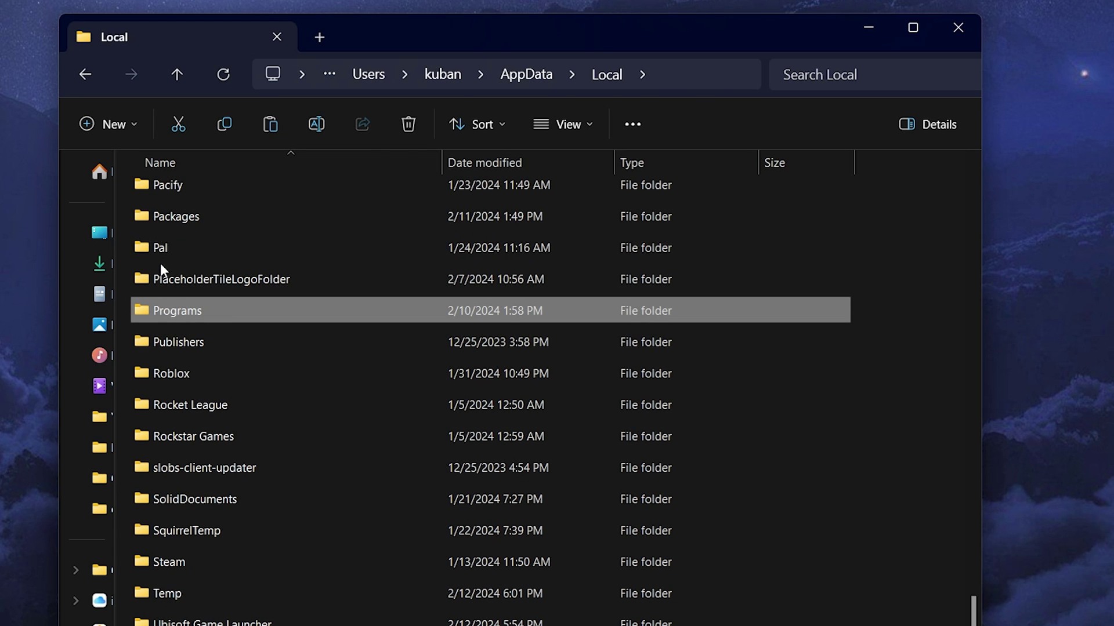
scroll(169, 413, "up", 2)
left_click(176, 406)
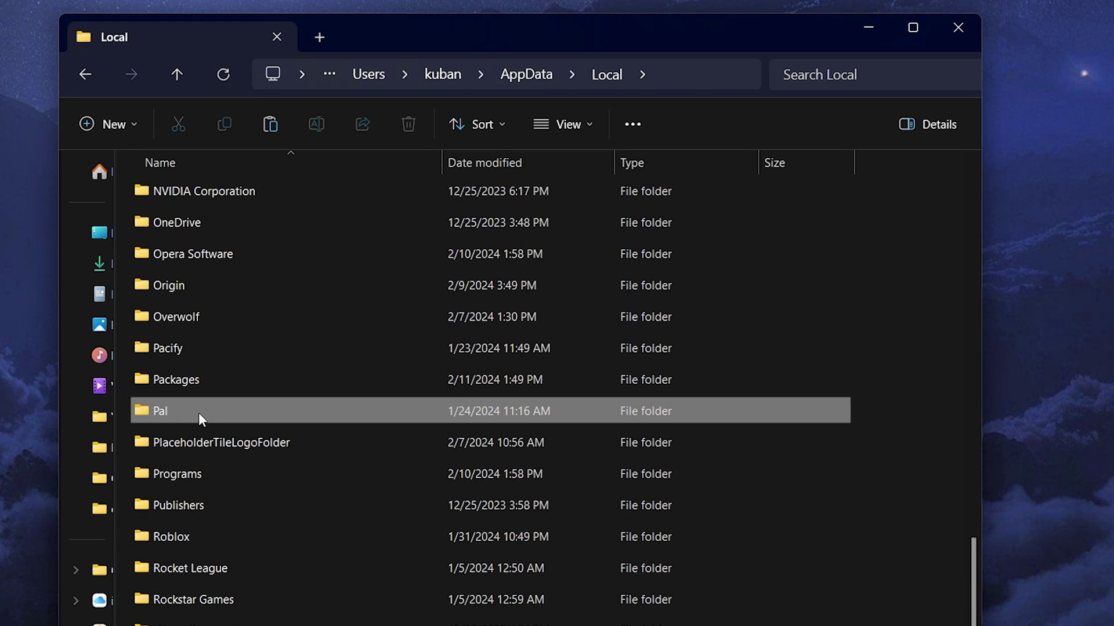
double_click(170, 409)
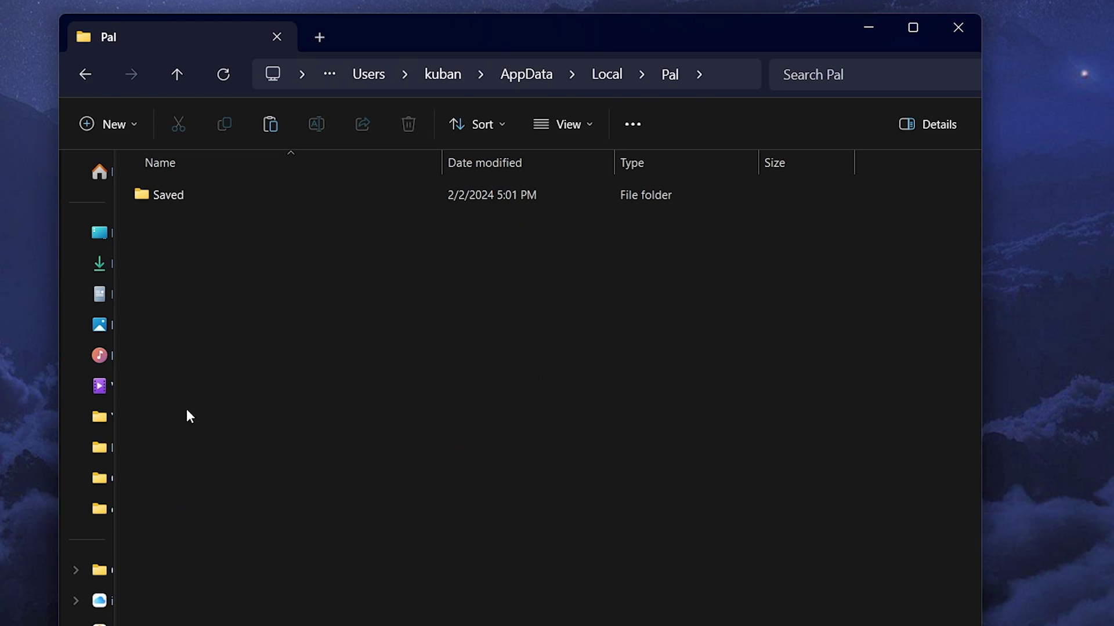
Open the Windows folder inside Saved\Config and reposition its window so the desktop zip stays visible
double_click(197, 197)
double_click(183, 194)
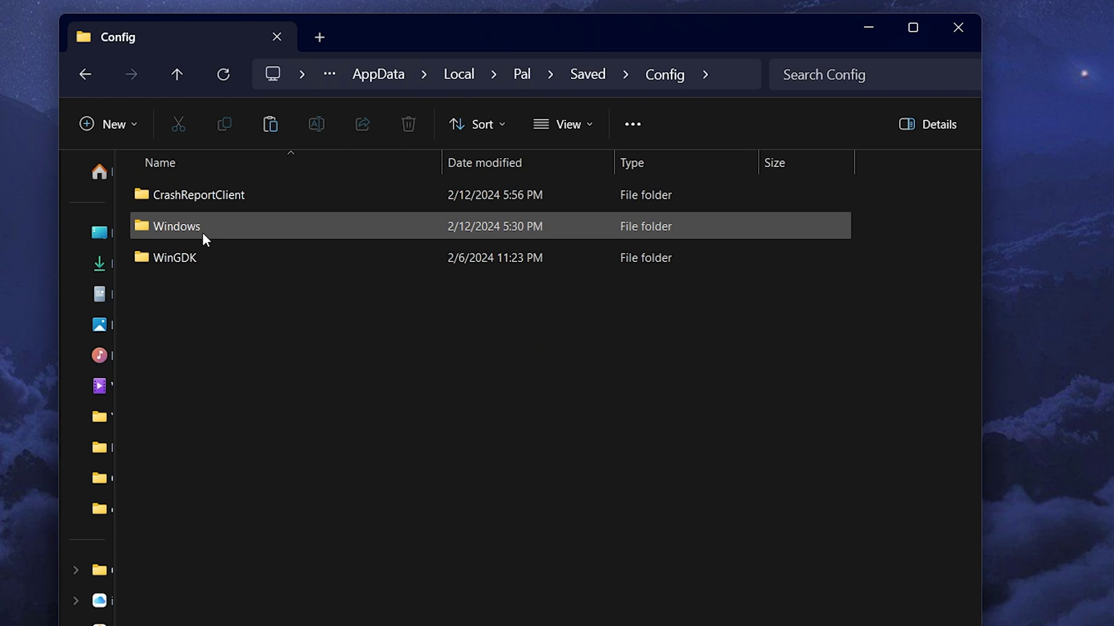
double_click(228, 225)
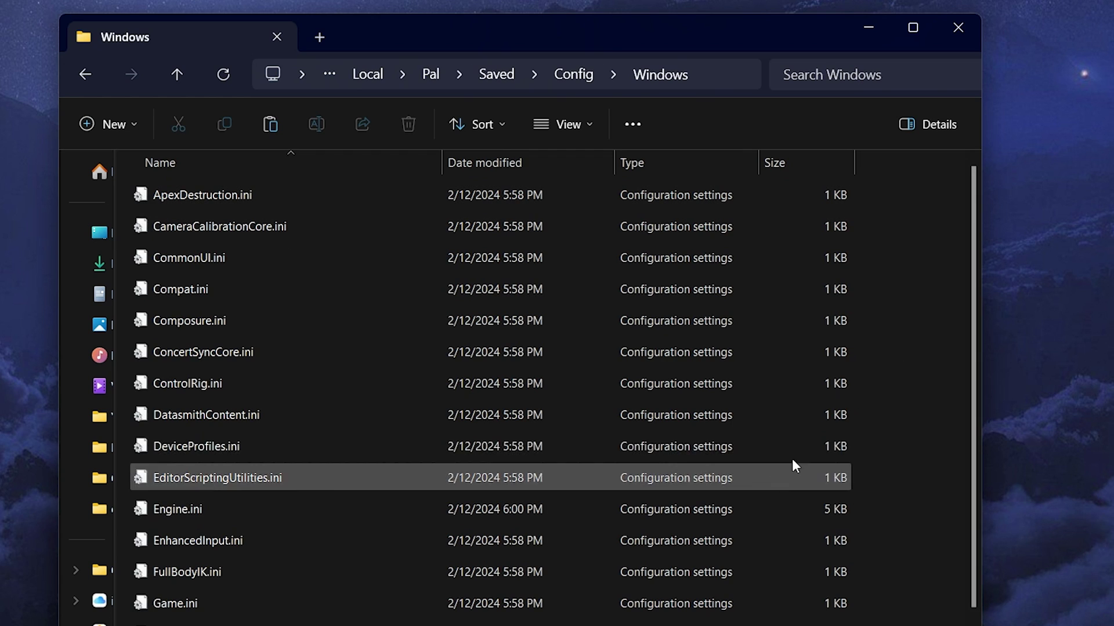
left_click_drag(781, 47, 271, 35)
left_click_drag(550, 273, 896, 197)
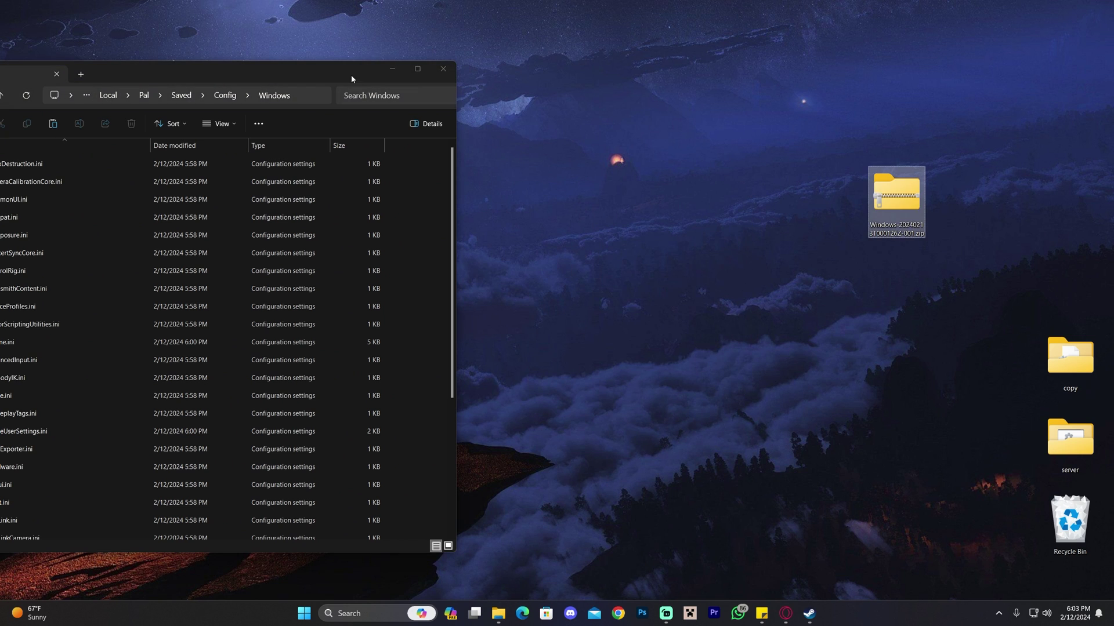
left_click_drag(313, 75, 521, 81)
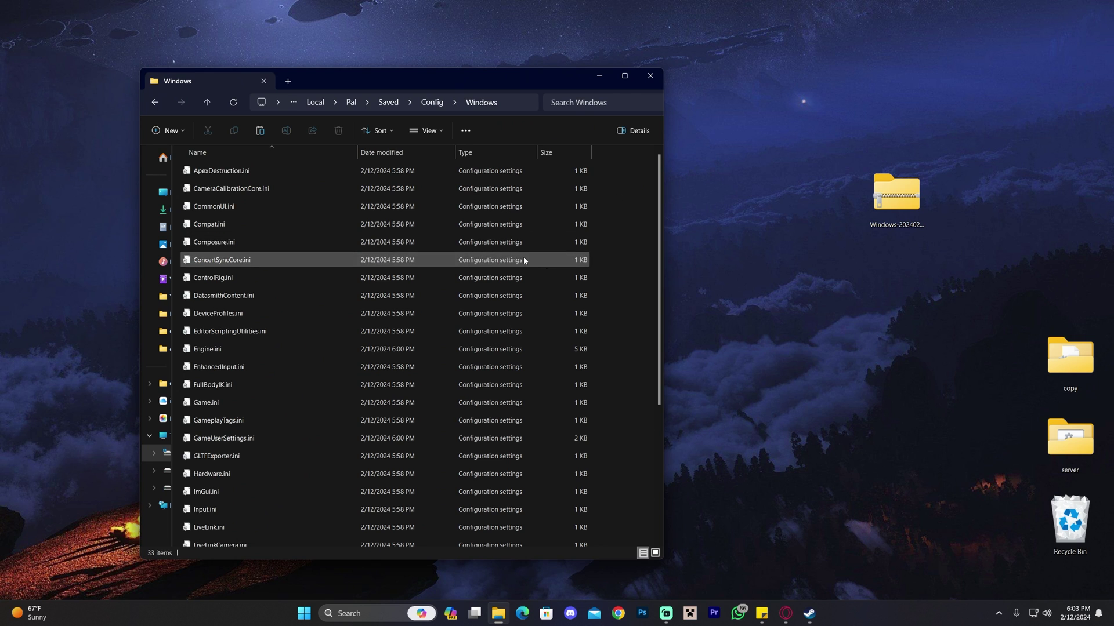
Select and copy Engine.ini, GameUserSettings.ini and Scalability.ini in the Config\Windows folder
left_click(214, 349)
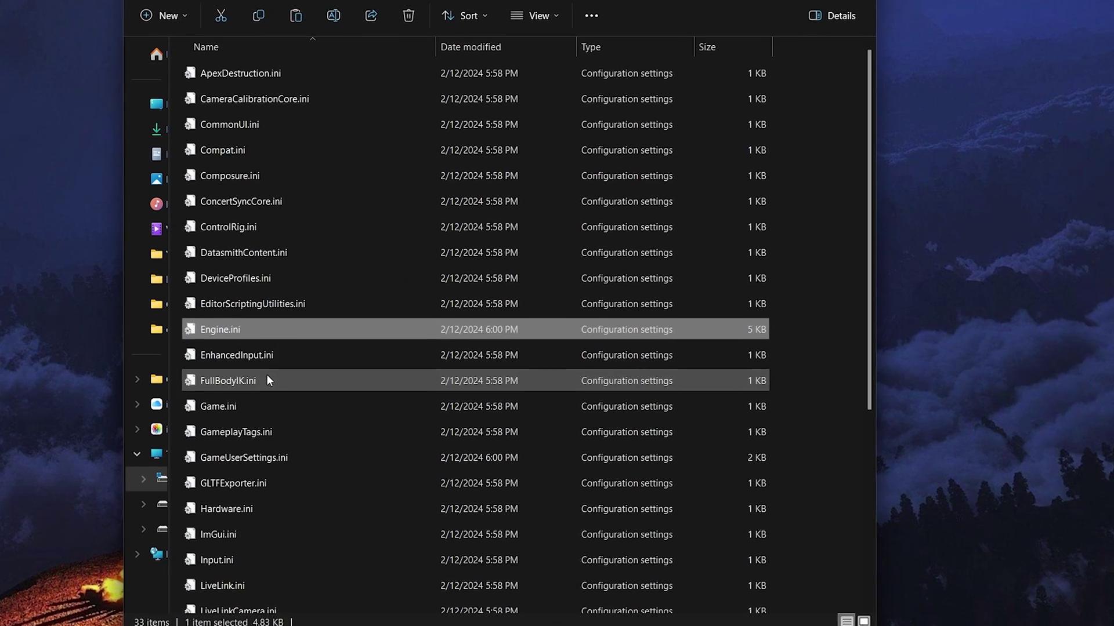
scroll(244, 387, "down", 4)
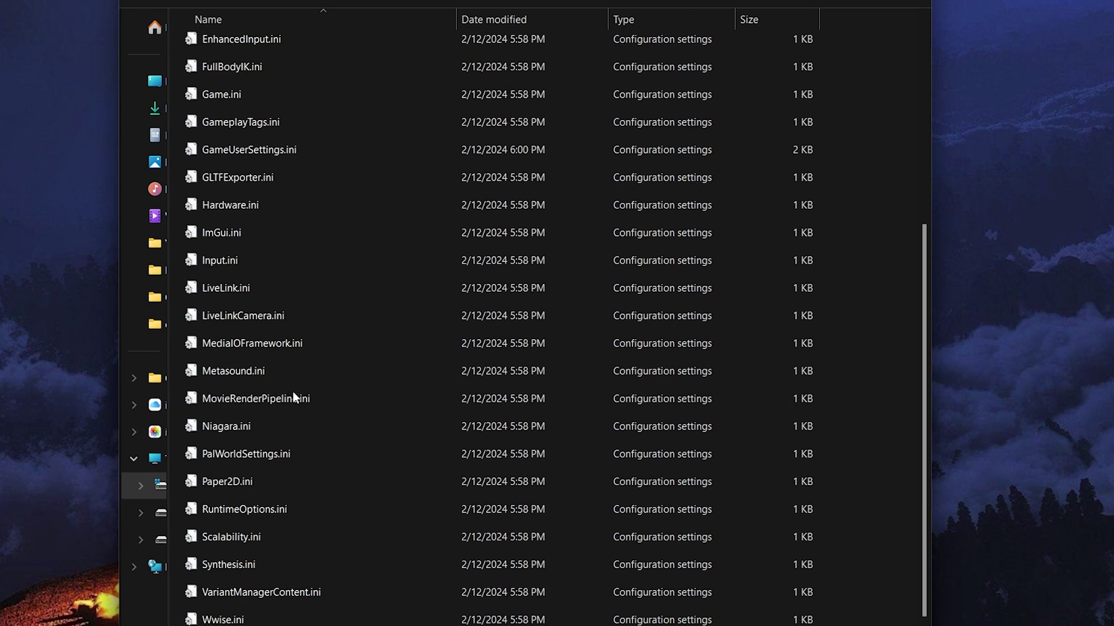
left_click(208, 487)
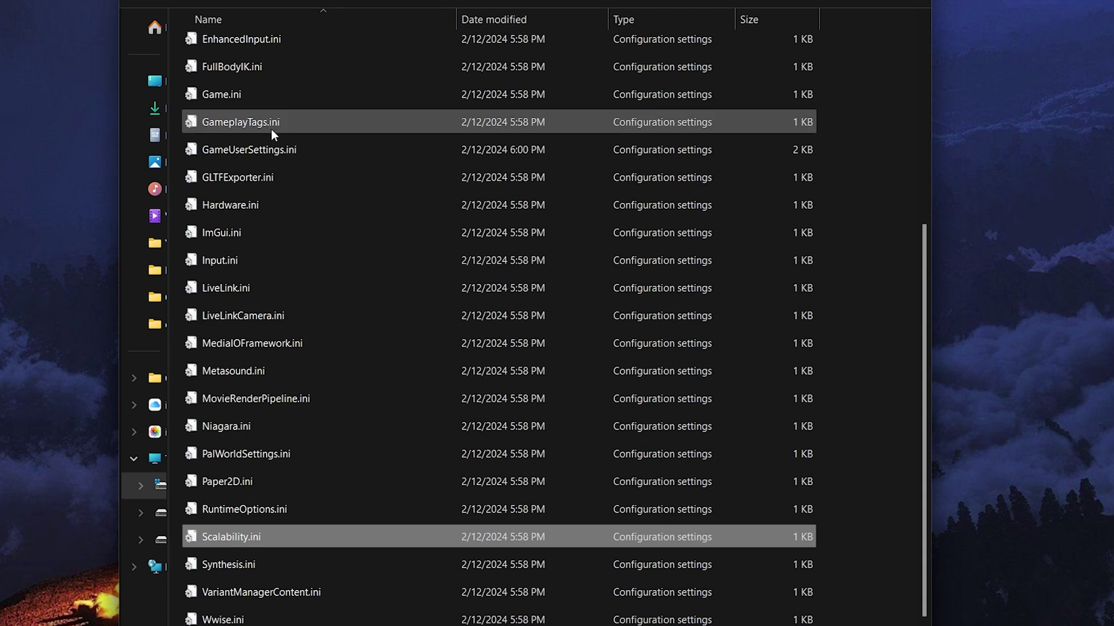
left_click(230, 147, "ctrl")
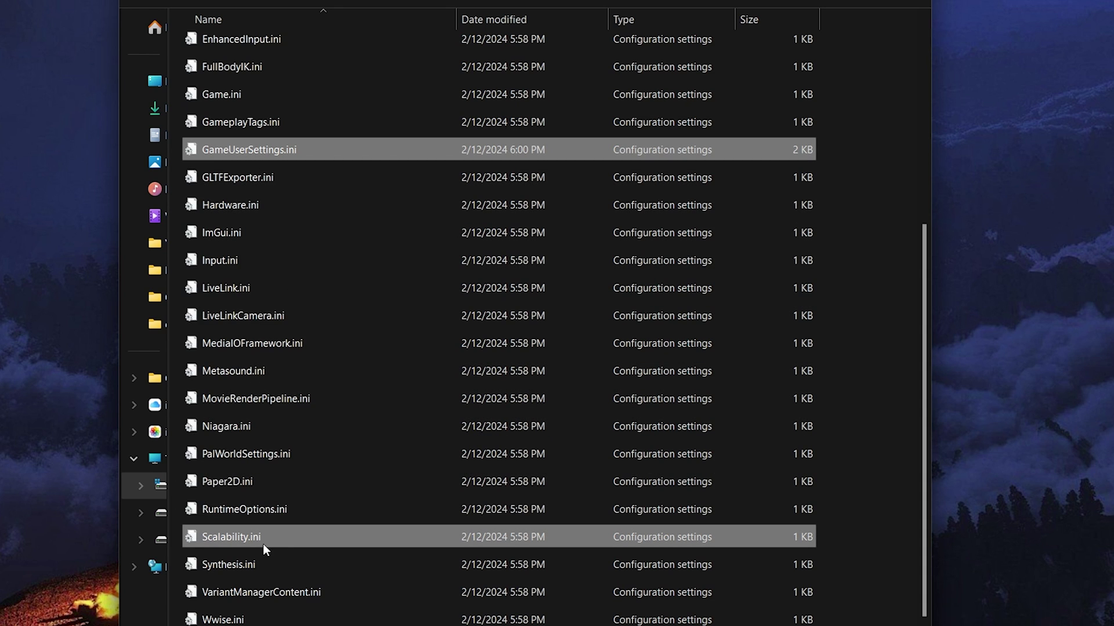
scroll(261, 510, "up", 1)
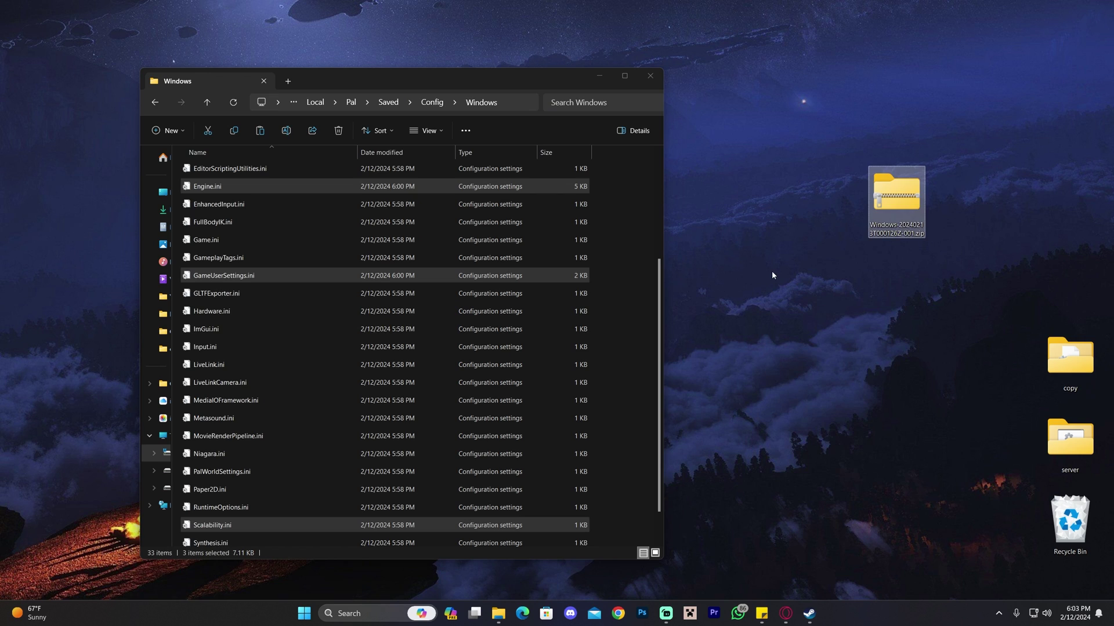
Create a new folder on the desktop named backup
right_click(772, 275)
mouse_move(870, 402)
left_click(974, 189)
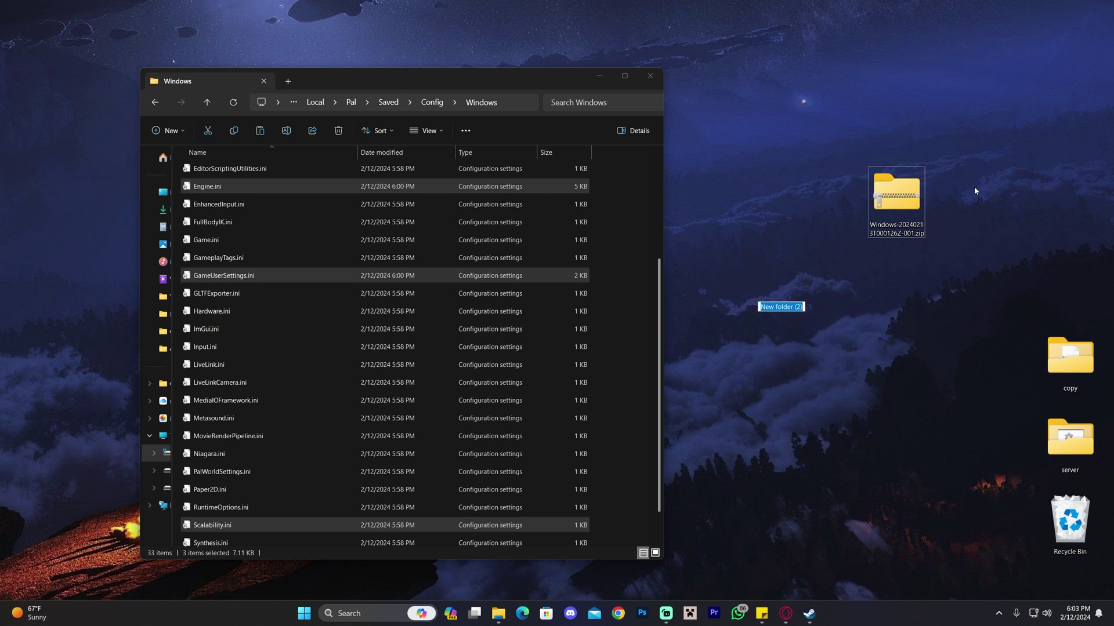
type("backup")
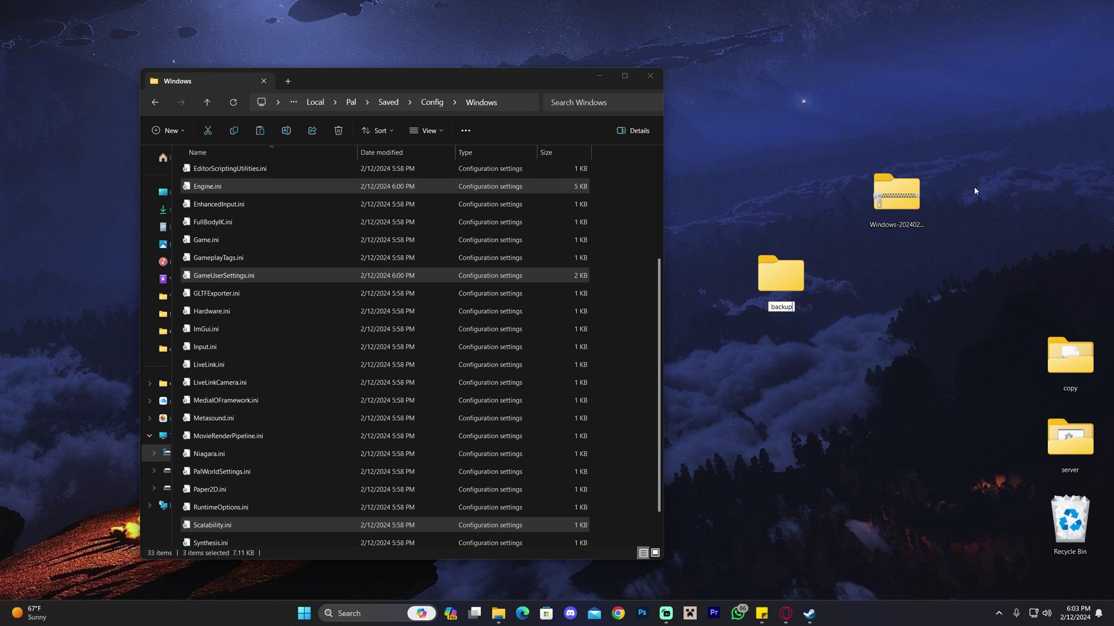
key("Return")
Paste the three copied ini files into the backup folder, close its window and clear the selection in Config\Windows
double_click(794, 275)
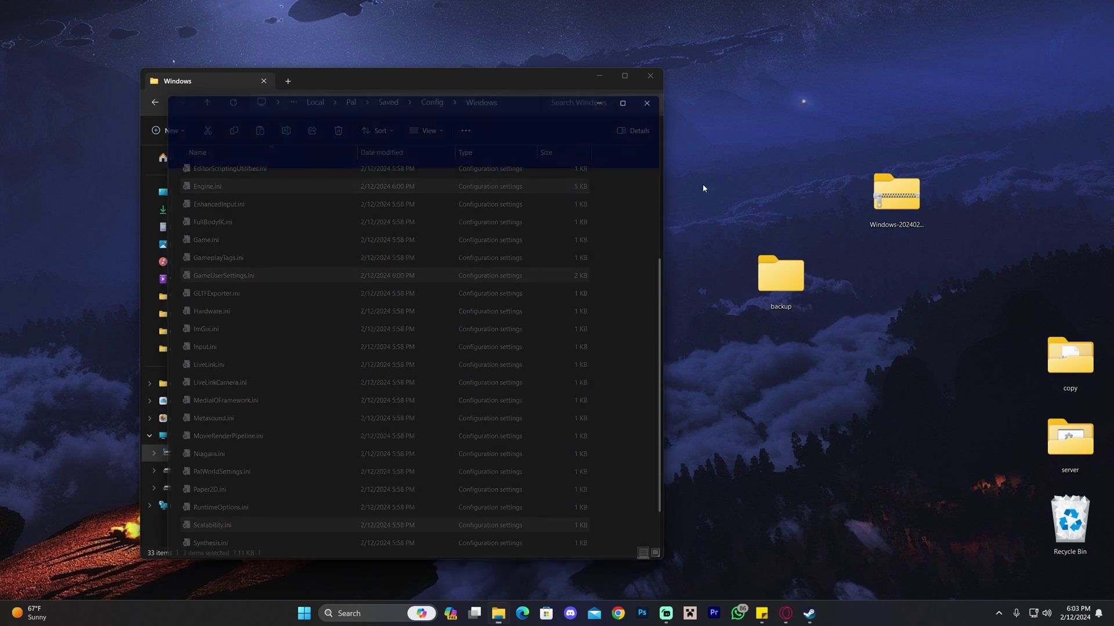
key("ctrl+v")
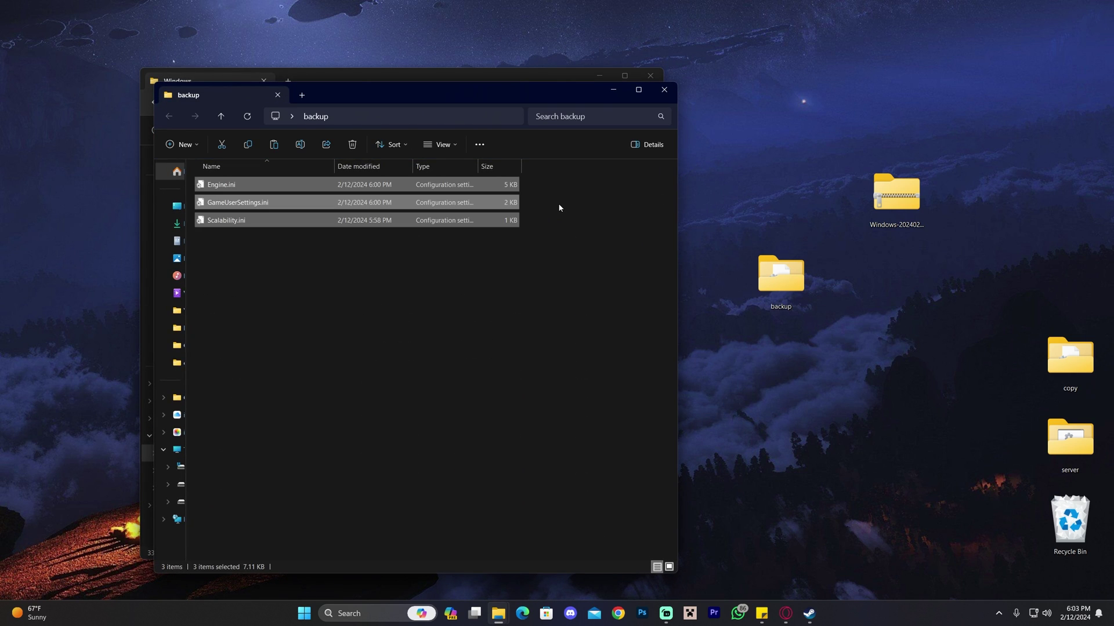
left_click(558, 203)
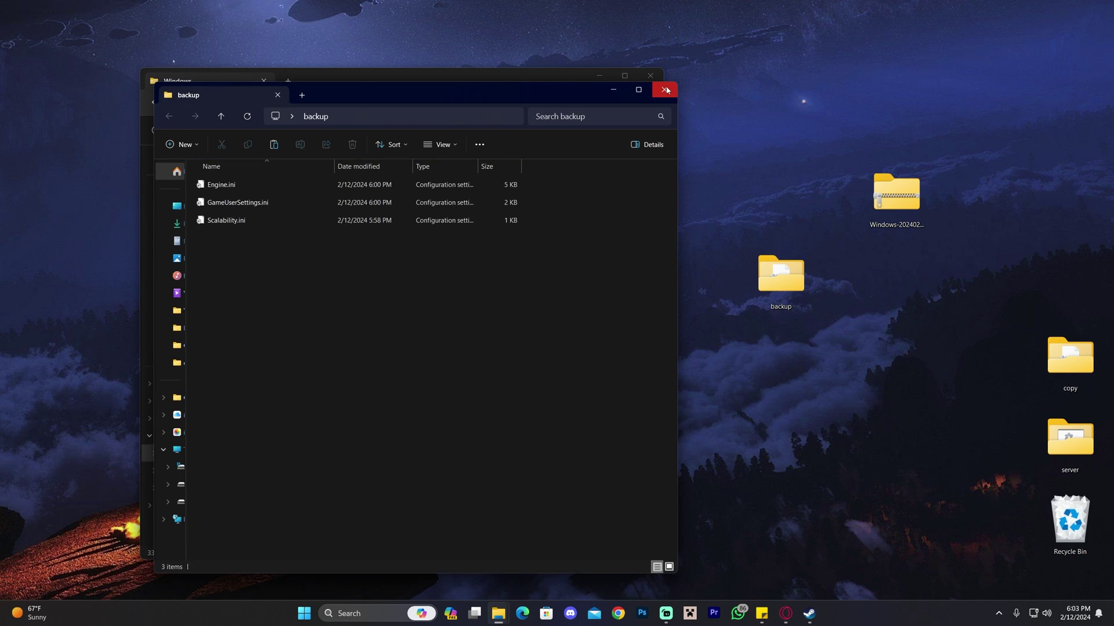
left_click(665, 91)
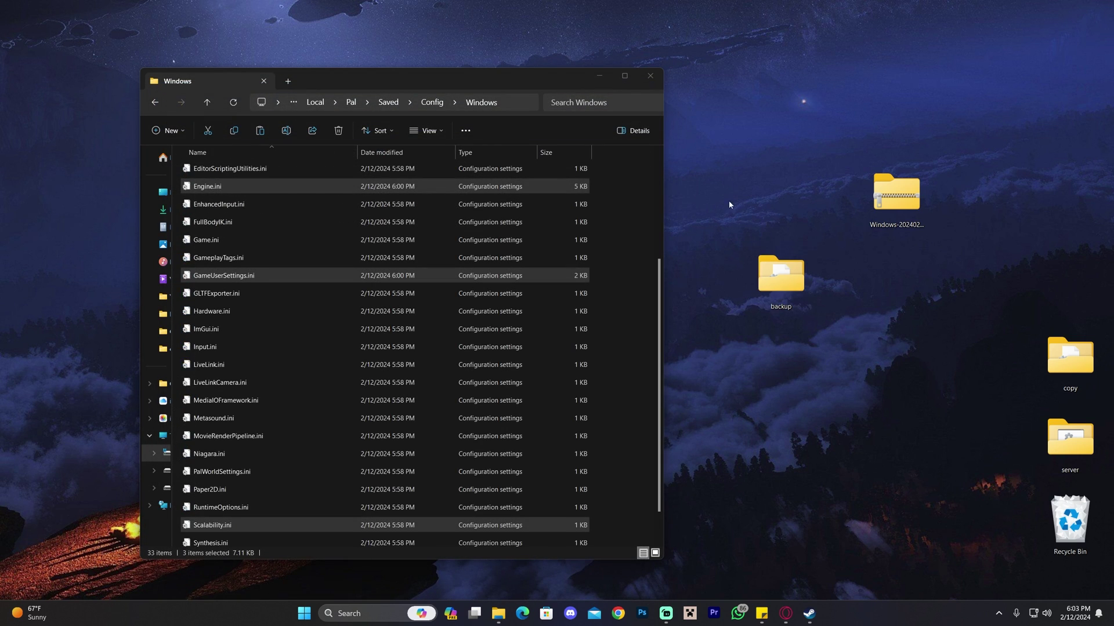
left_click(796, 280)
left_click(627, 264)
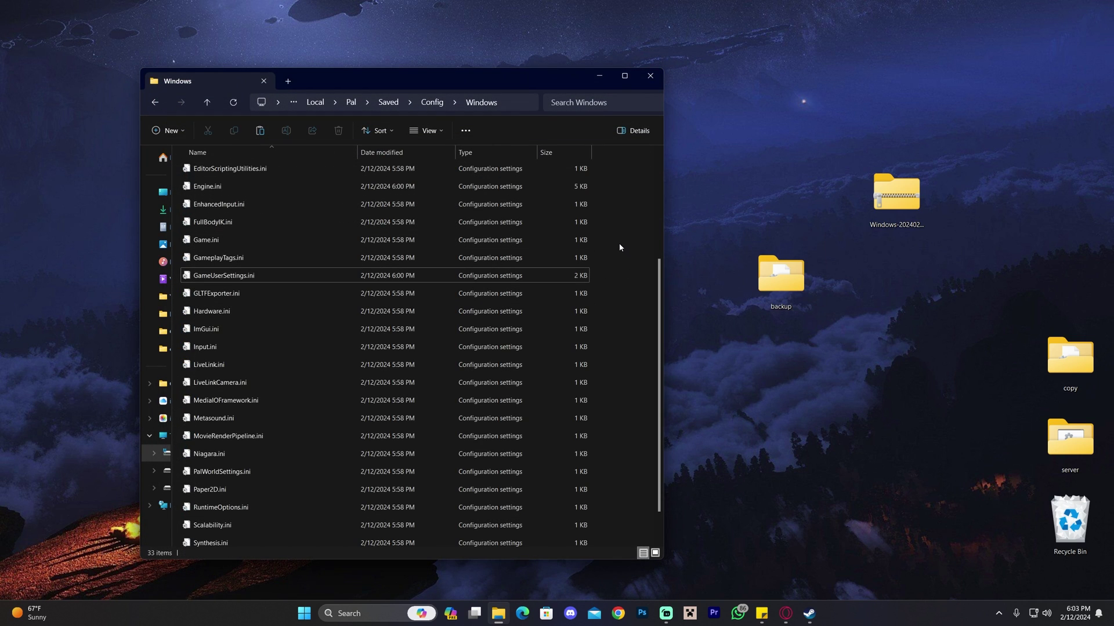
Open the Windows folder inside Windows-20240213T000126Z-001.zip, select its three ini files and arrange it beside the Config\Windows window
double_click(896, 194)
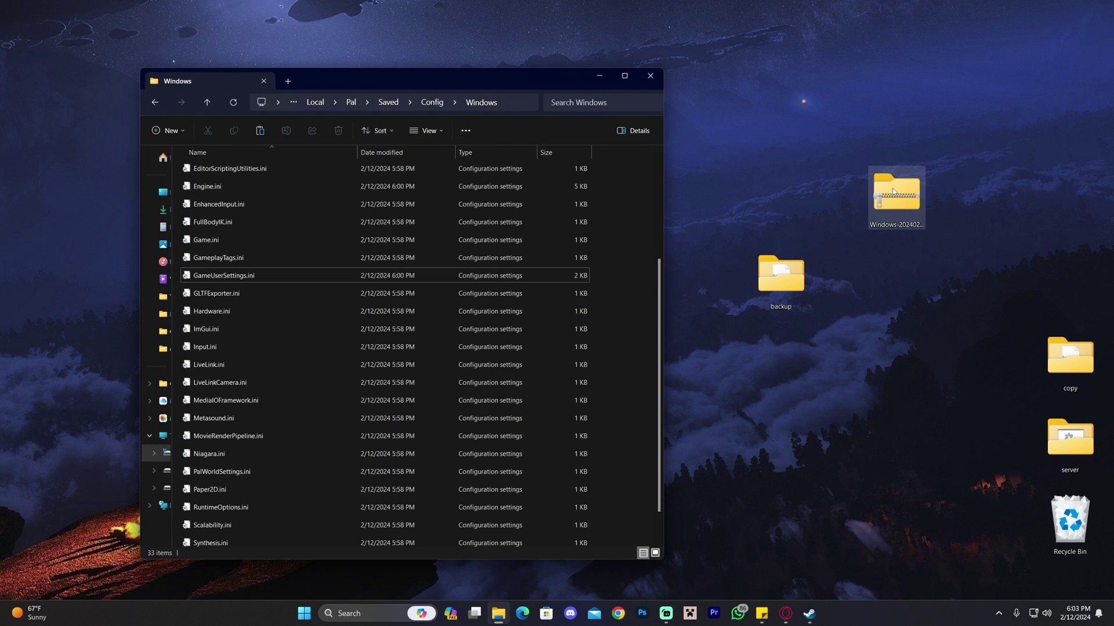
left_click_drag(497, 112, 833, 123)
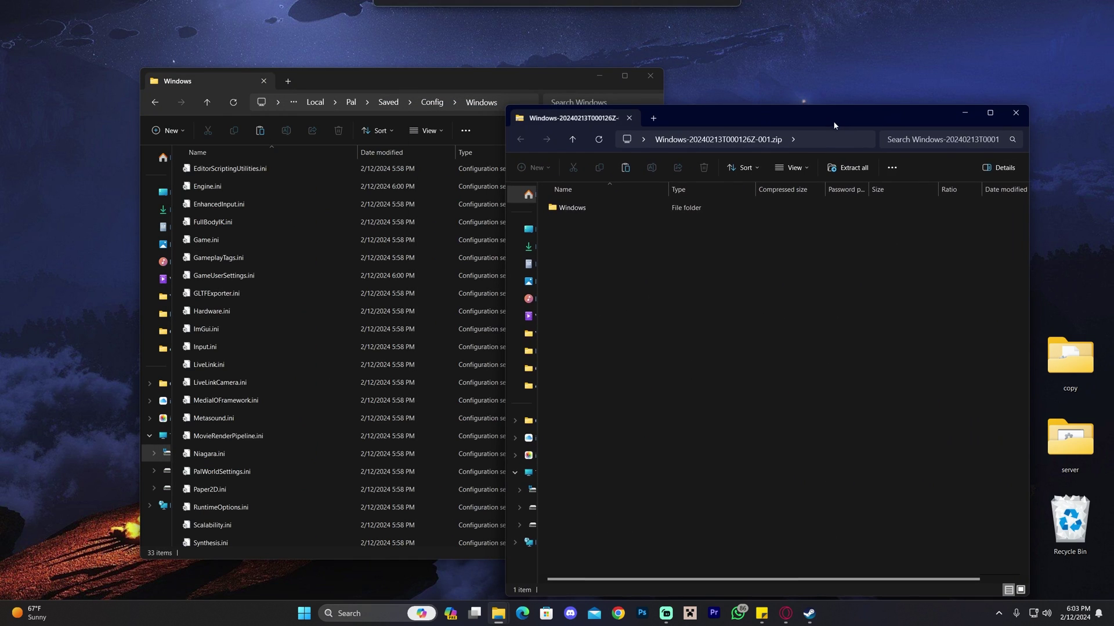
double_click(611, 213)
left_click_drag(691, 355, 587, 228)
left_click_drag(646, 318, 585, 196)
left_click_drag(521, 81, 393, 87)
left_click(774, 298)
Copy Engine.ini, GameUserSettings.ini and Scalability.ini from the zip into Config\Windows, replacing the existing files, and close both windows
left_click_drag(746, 307, 429, 240)
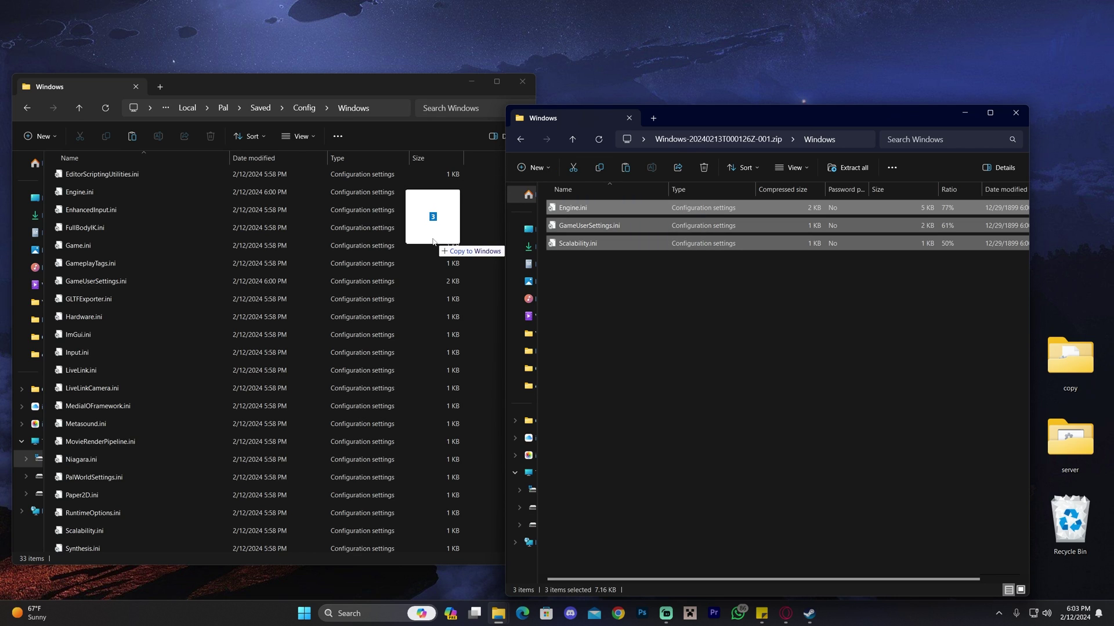
left_click_drag(433, 241, 433, 241)
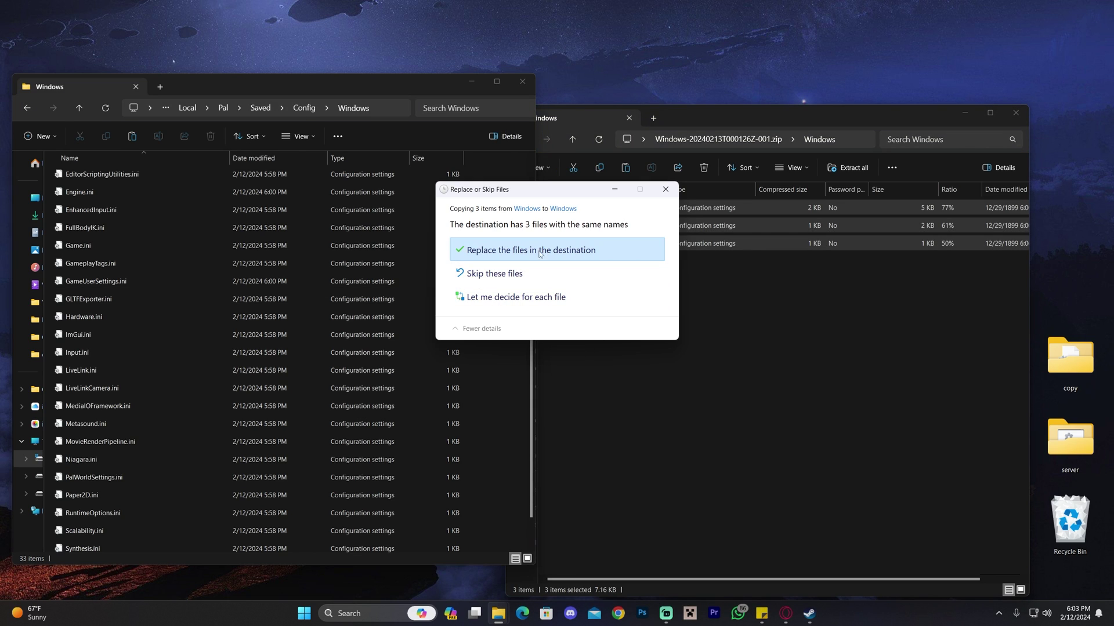
left_click(514, 250)
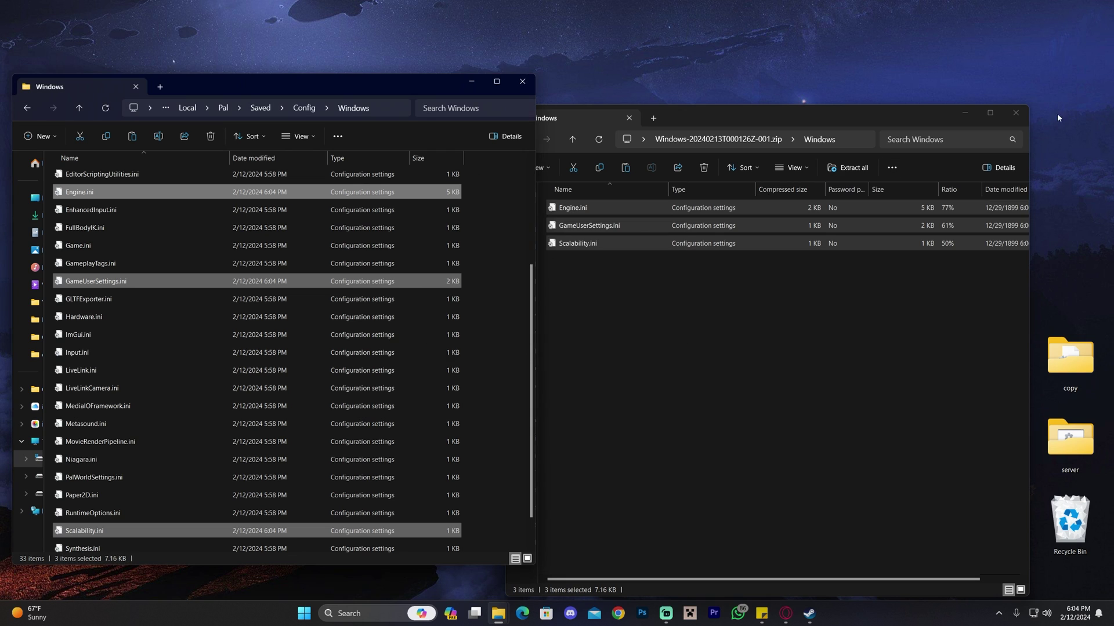
left_click(1013, 115)
left_click(522, 81)
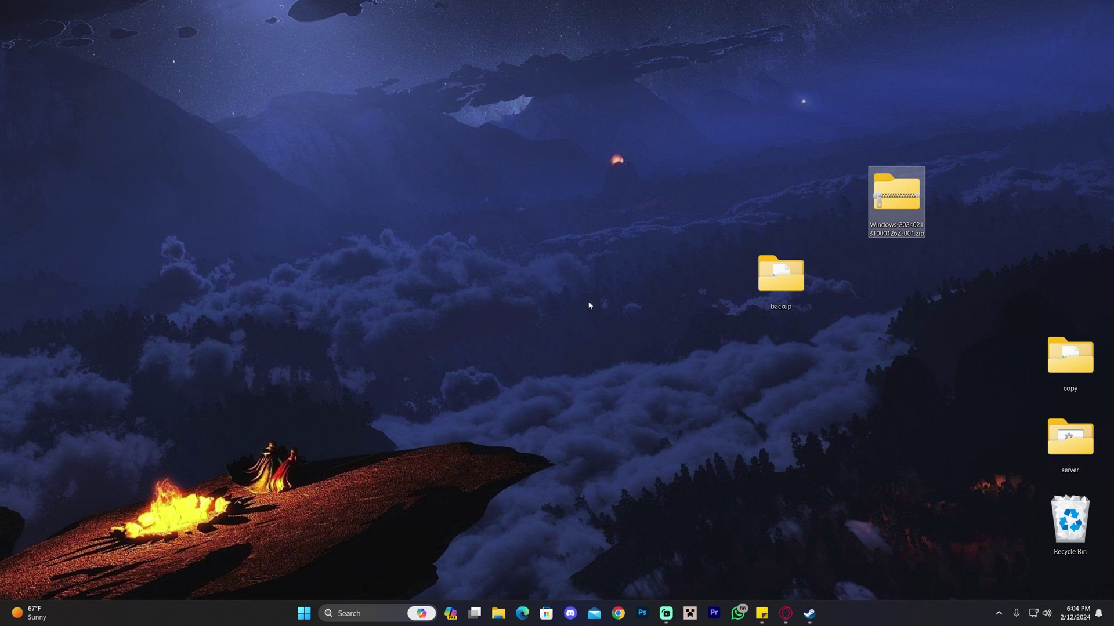
Switch to Steam and launch Palworld from its library page
left_click(811, 614)
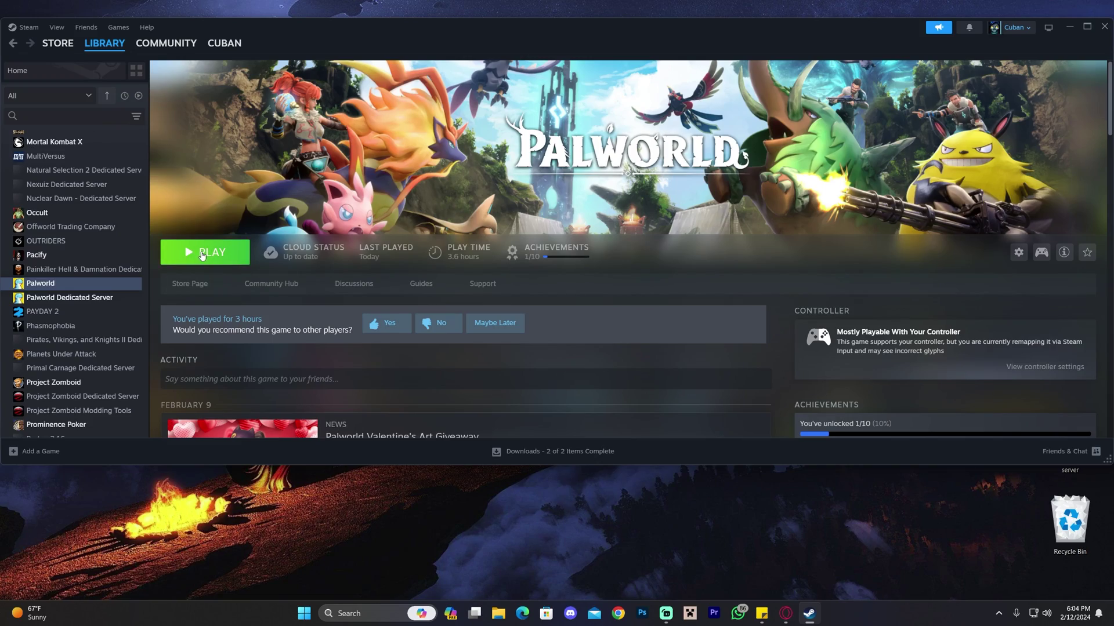
left_click(202, 253)
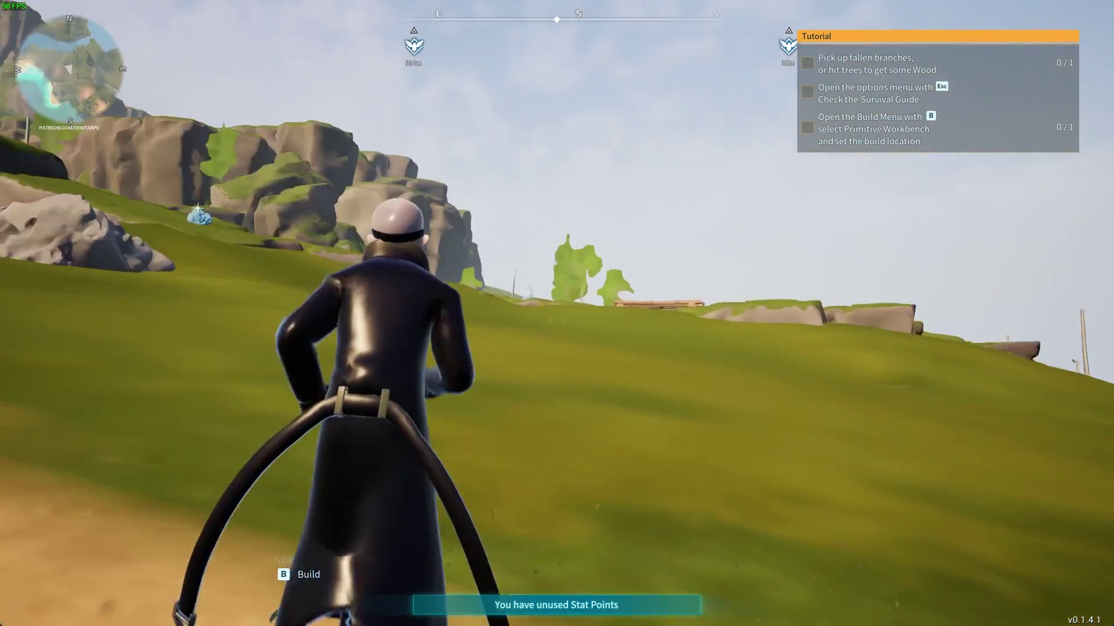
Run and jump the character across the grassland in Palworld to examine the frame rate and graphics with the new config
key("w")
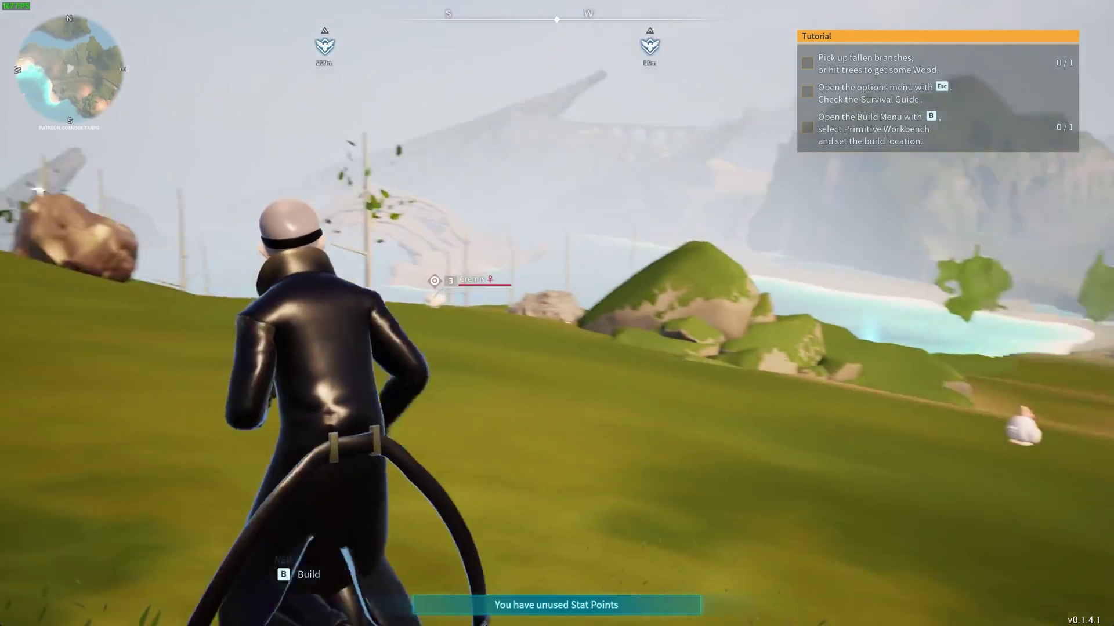
key("shift+w")
key("space")
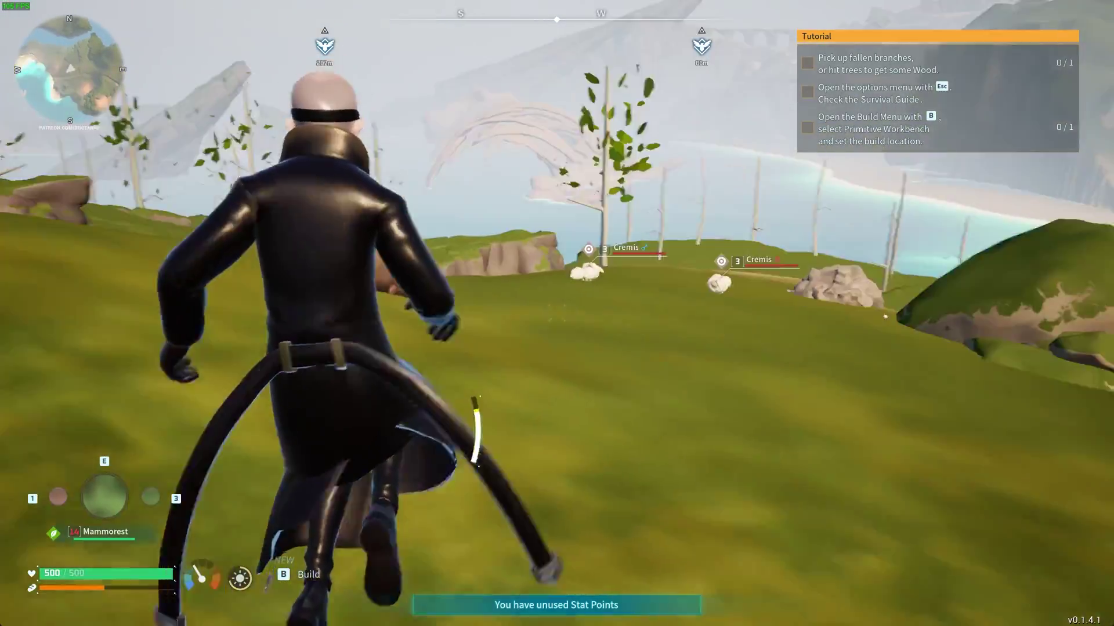
key("c")
key("space")
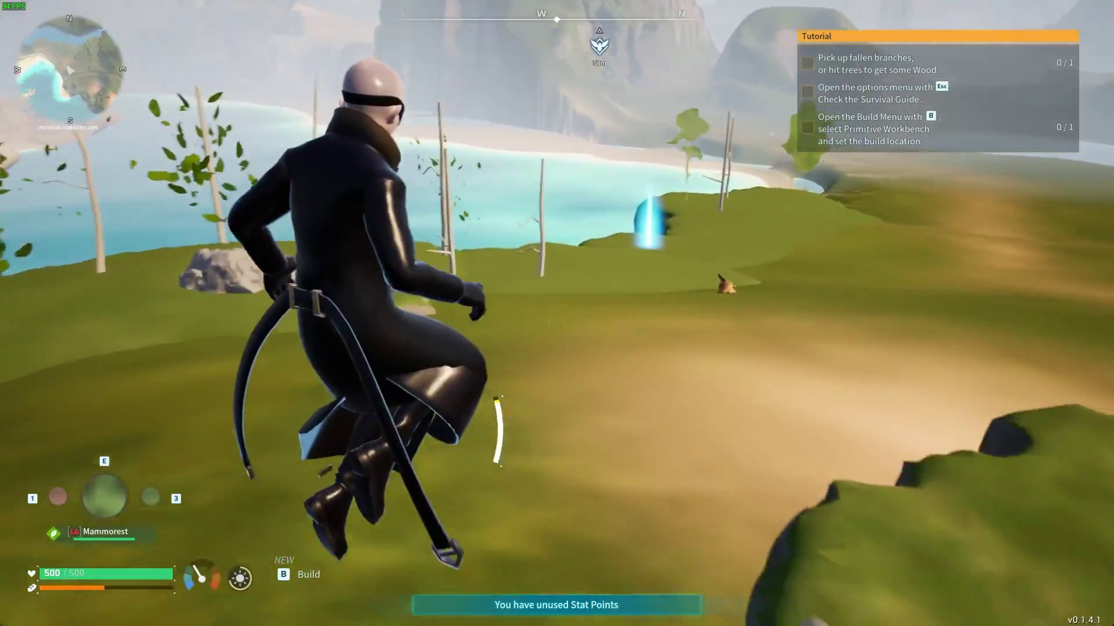
key("w")
key("q")
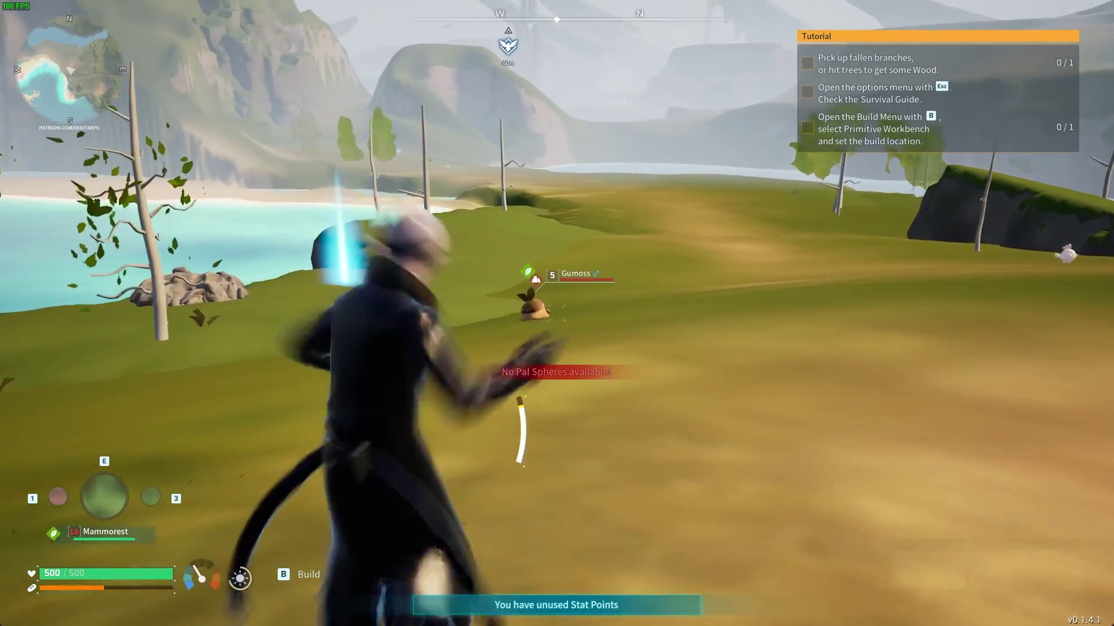
key("shift+w")
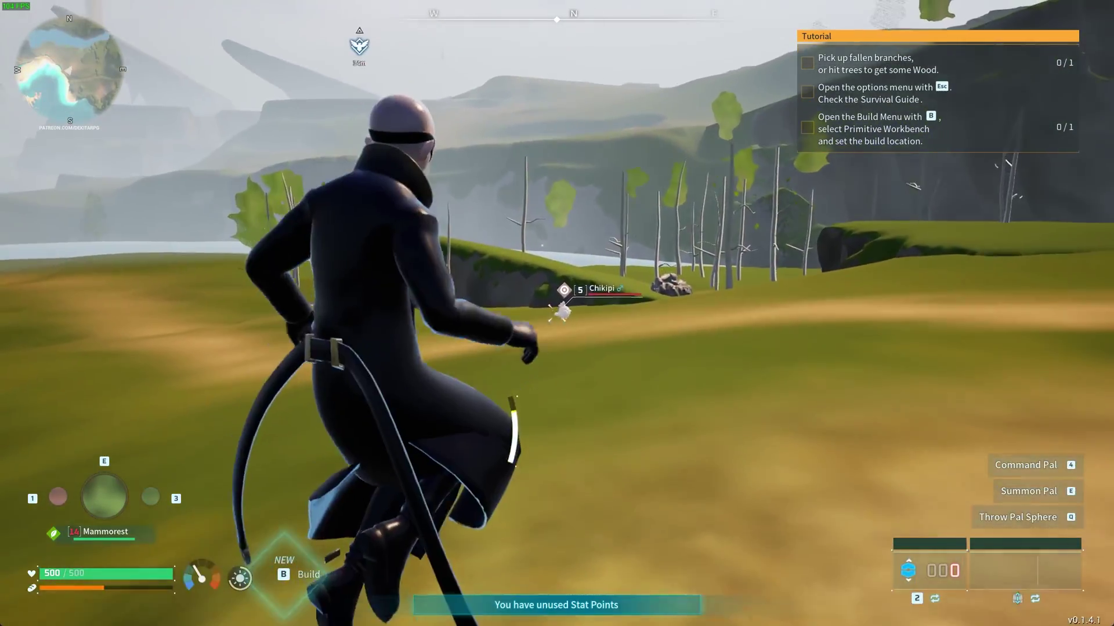
key("s")
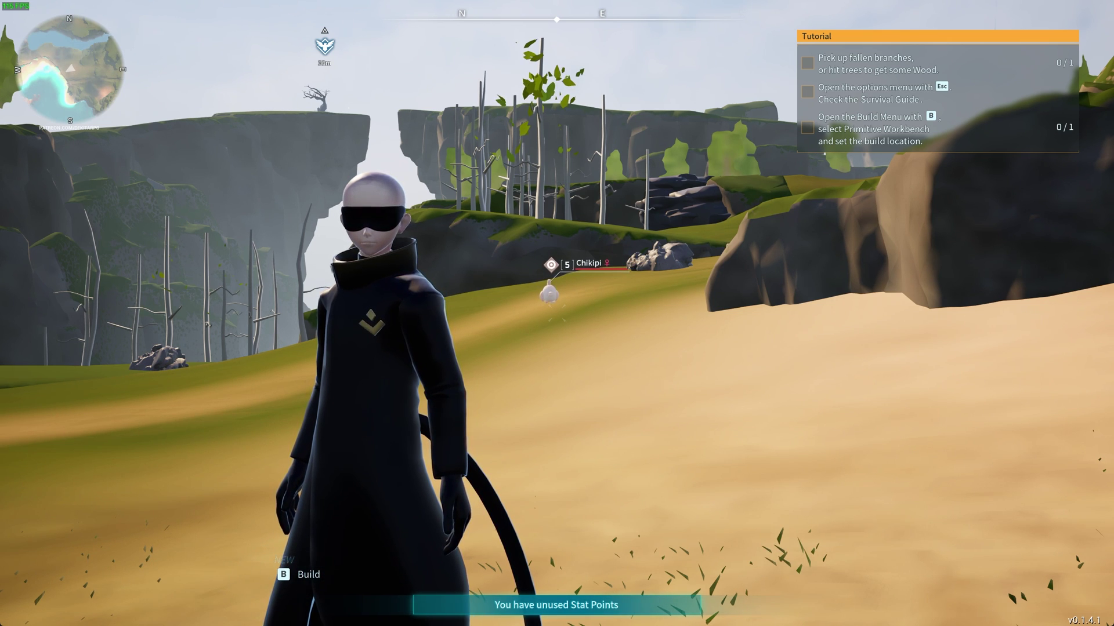
Move the character around the sandy slope near the Chikipi to check how the game renders and responds
mouse_move(557, 314)
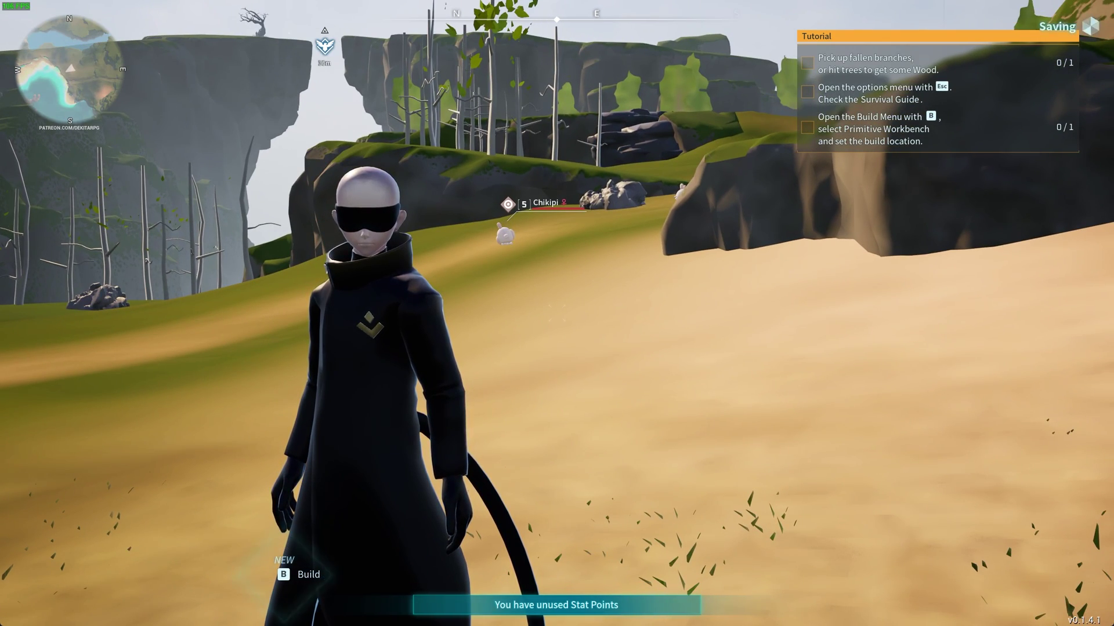
key("d")
key("w")
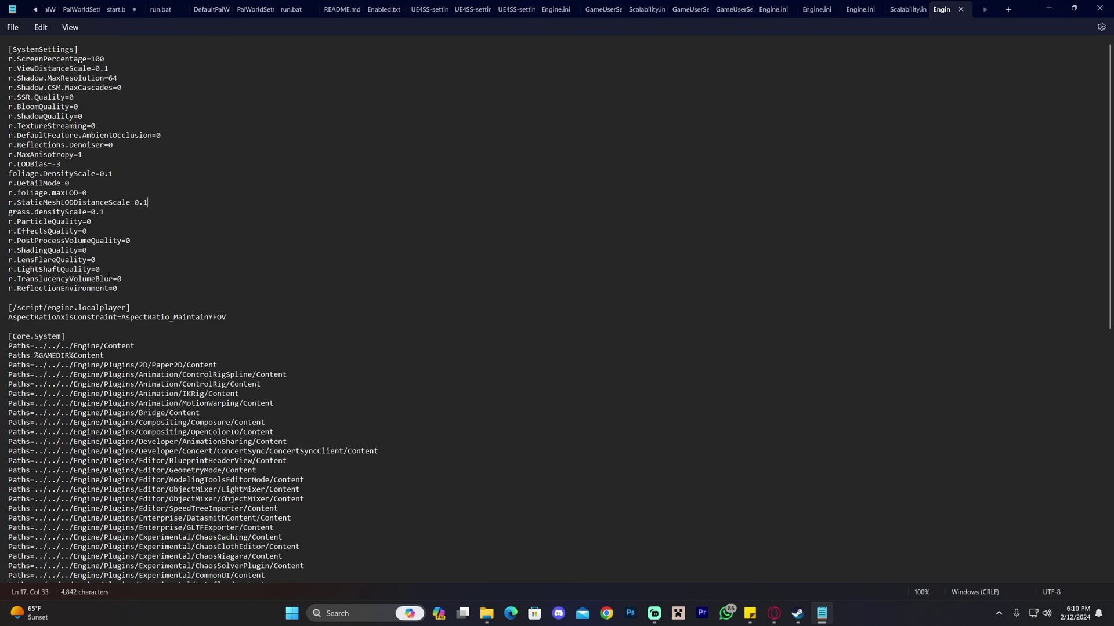
Switch to Notepad and review the graphics settings under SystemSettings in Engine.ini and the quality settings in Scalability.ini
left_click_drag(119, 286, 15, 59)
left_click(117, 77)
left_click_drag(174, 241, 180, 203)
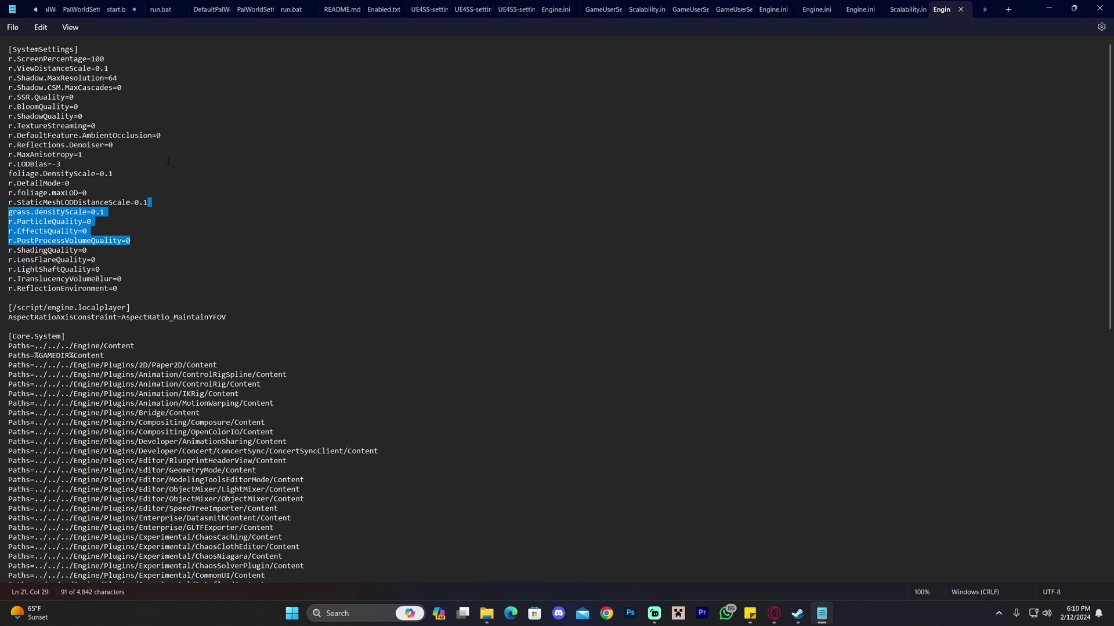
left_click(191, 201)
left_click(900, 13)
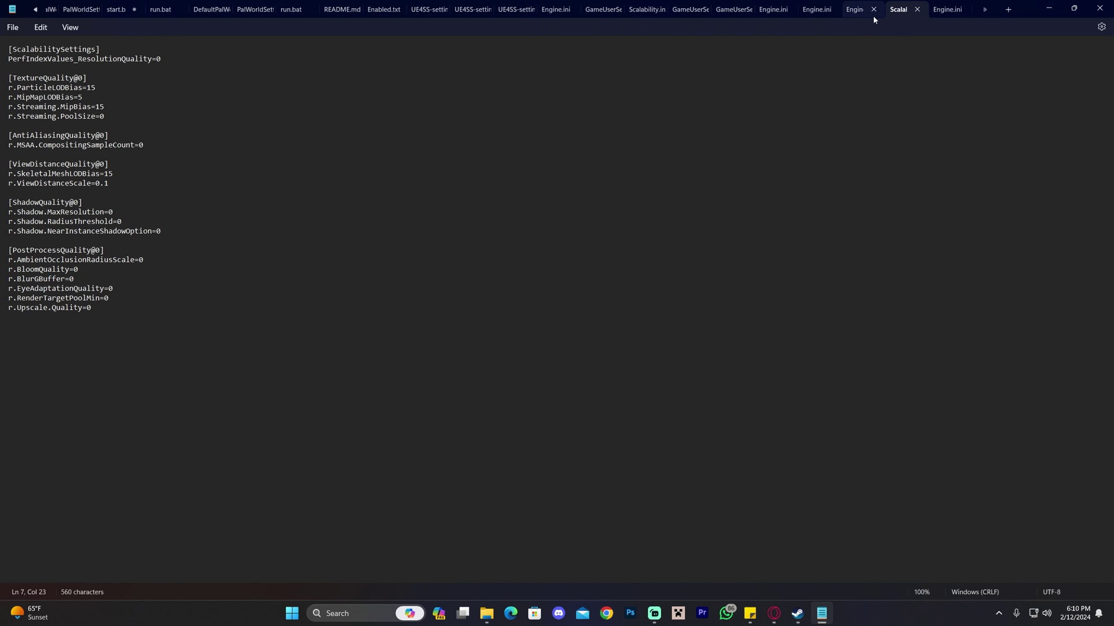
left_click(931, 10)
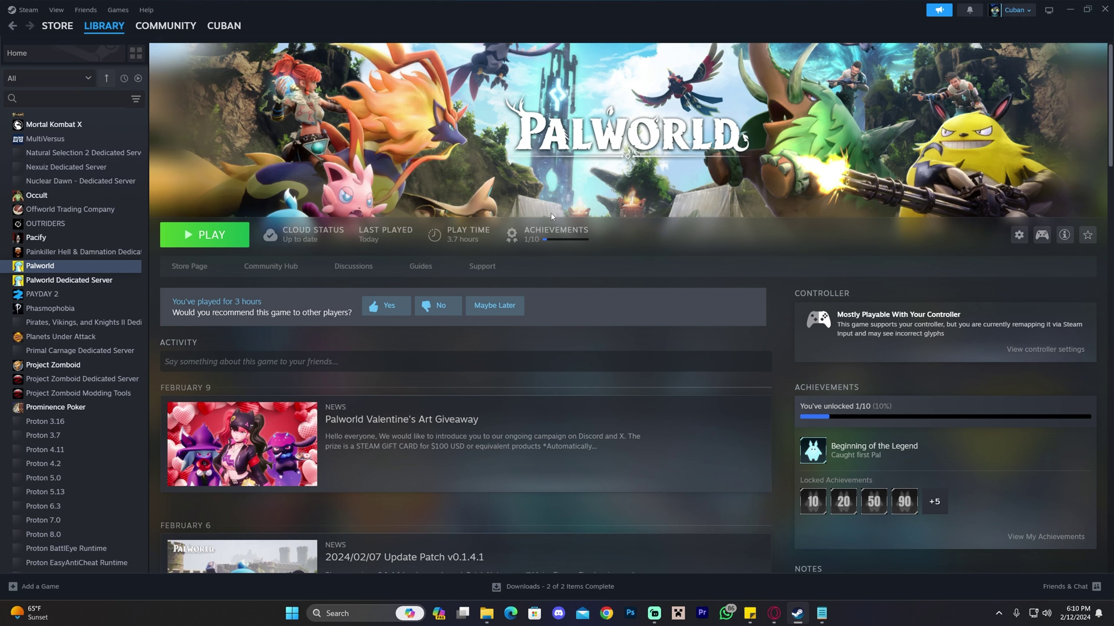
scroll(552, 219, "down", 1)
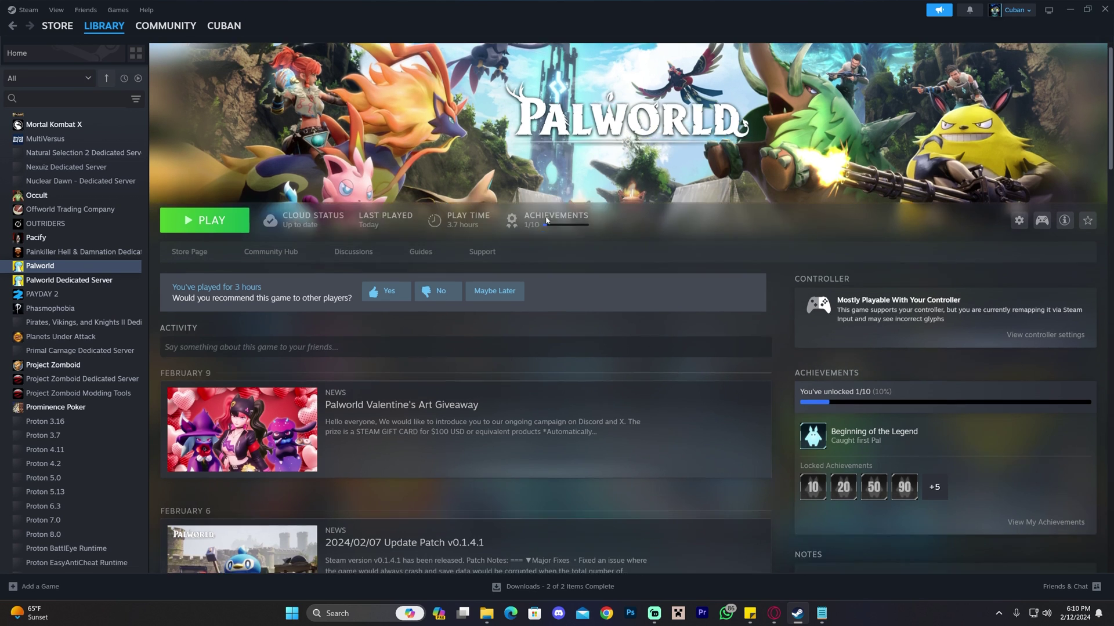
scroll(624, 236, "up", 1)
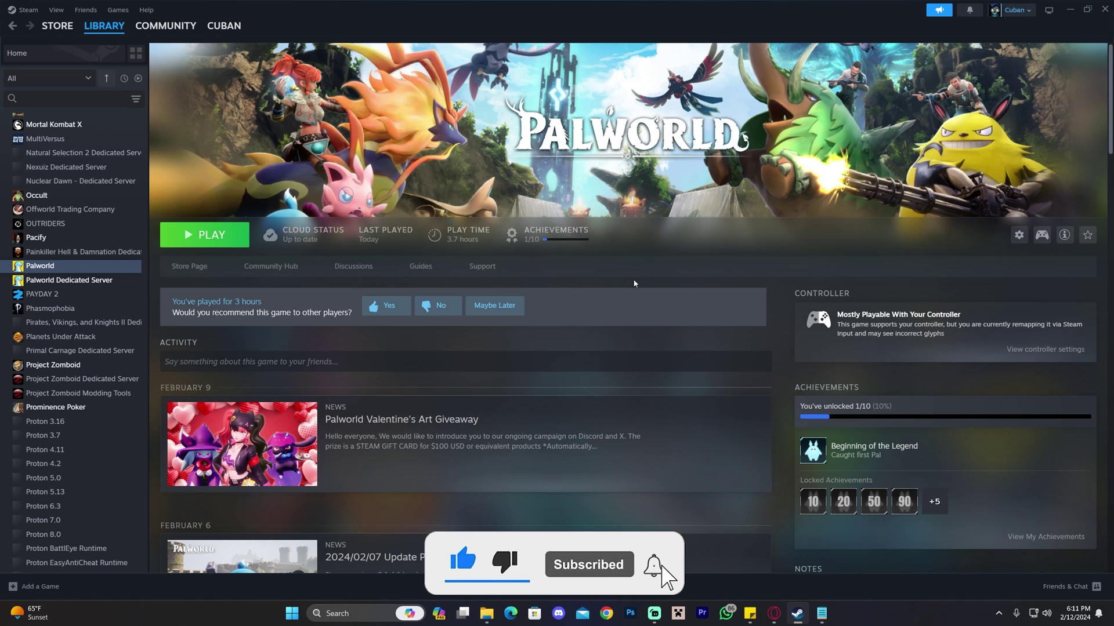
scroll(638, 266, "down", 1)
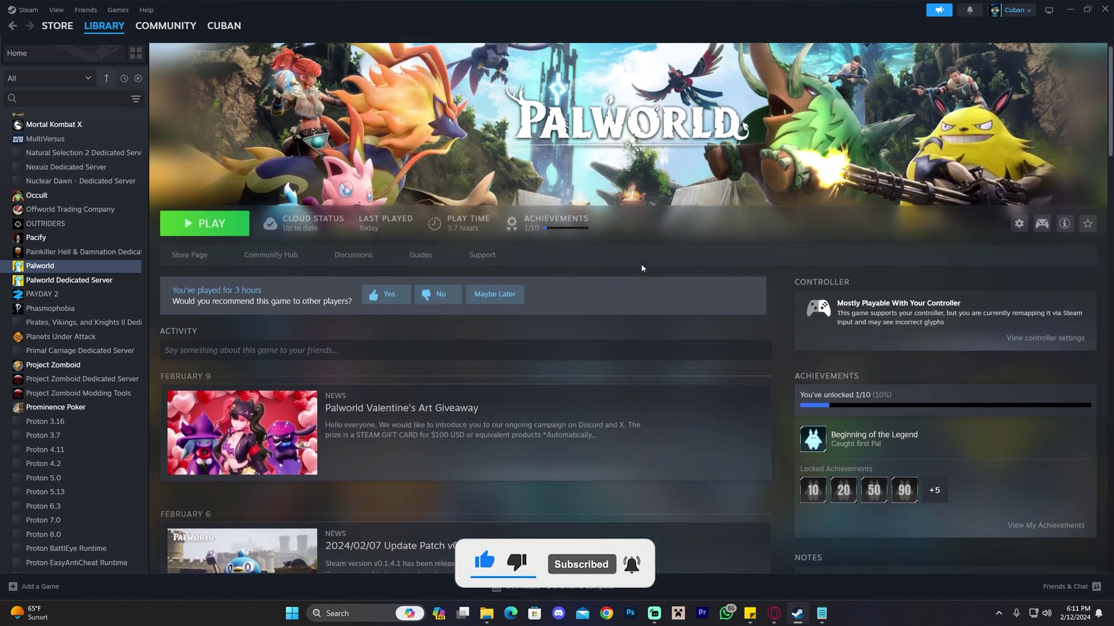